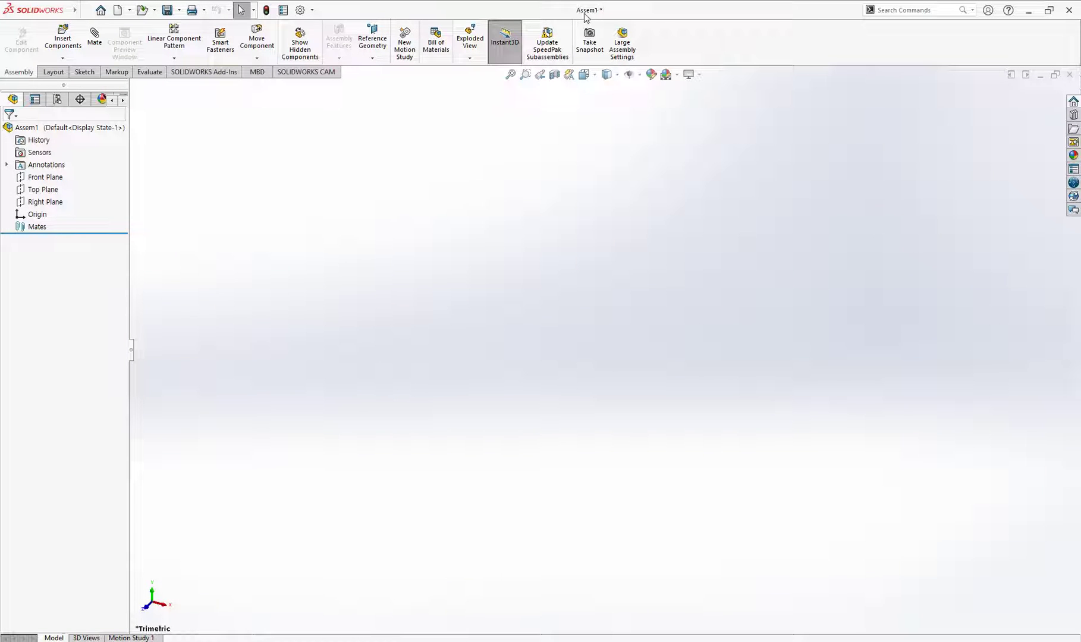
Insert the Shock_Housing part and place it in the empty assembly.
left_click(73, 42)
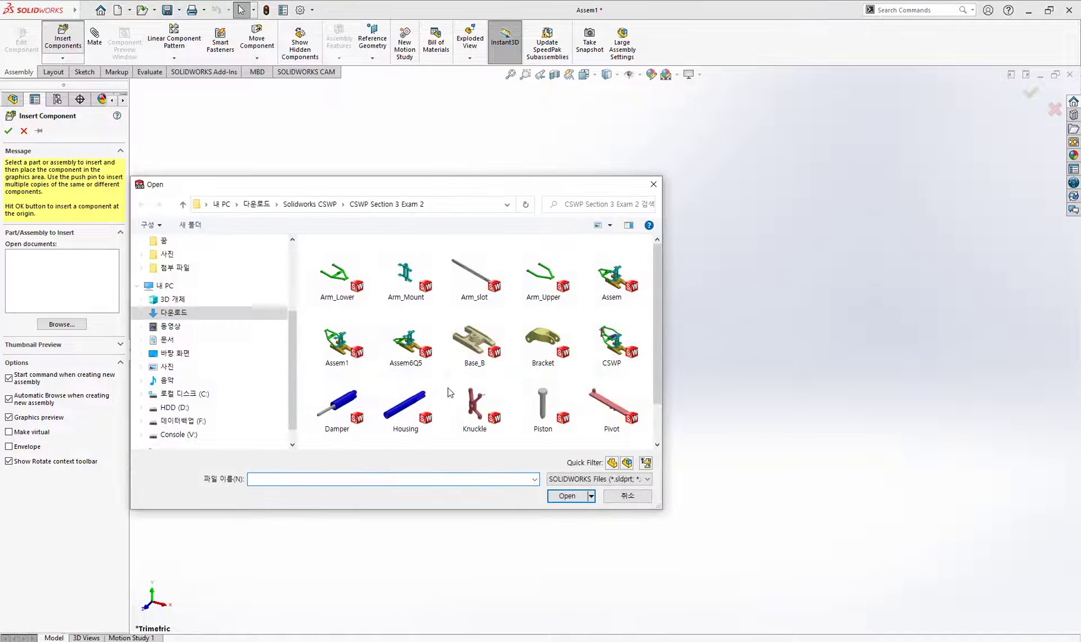
scroll(448, 392, "down", 1)
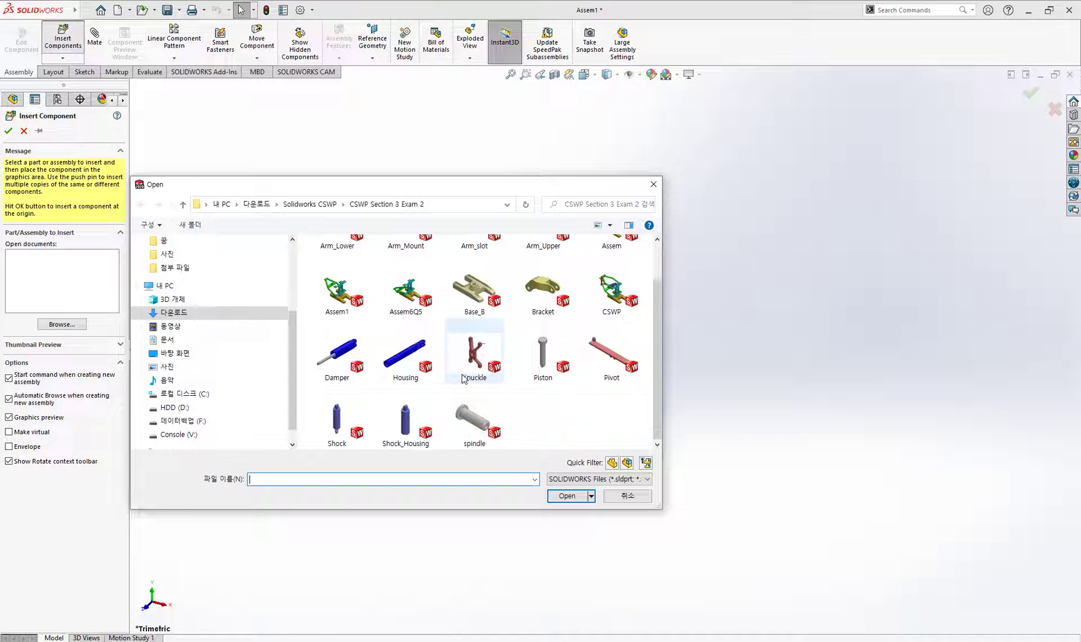
left_click(408, 424)
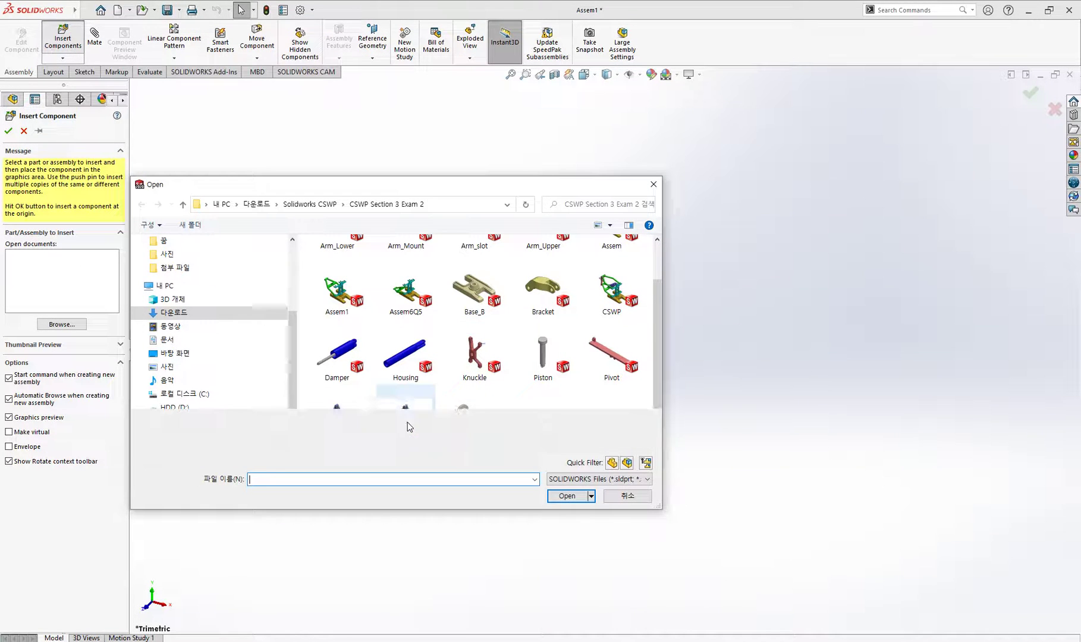
left_click(563, 496)
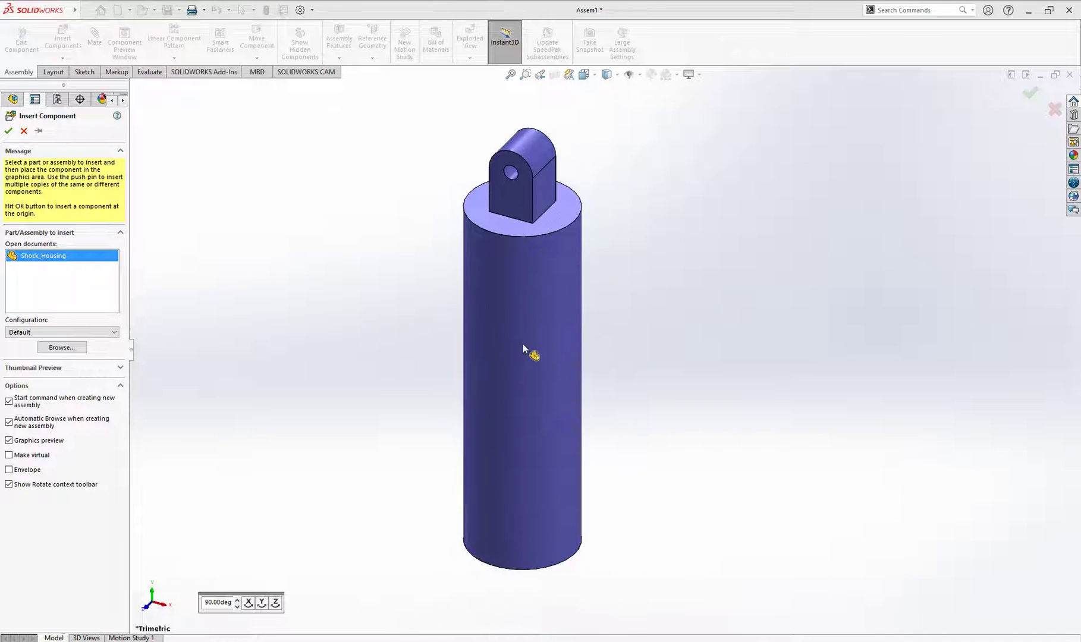
left_click(545, 360)
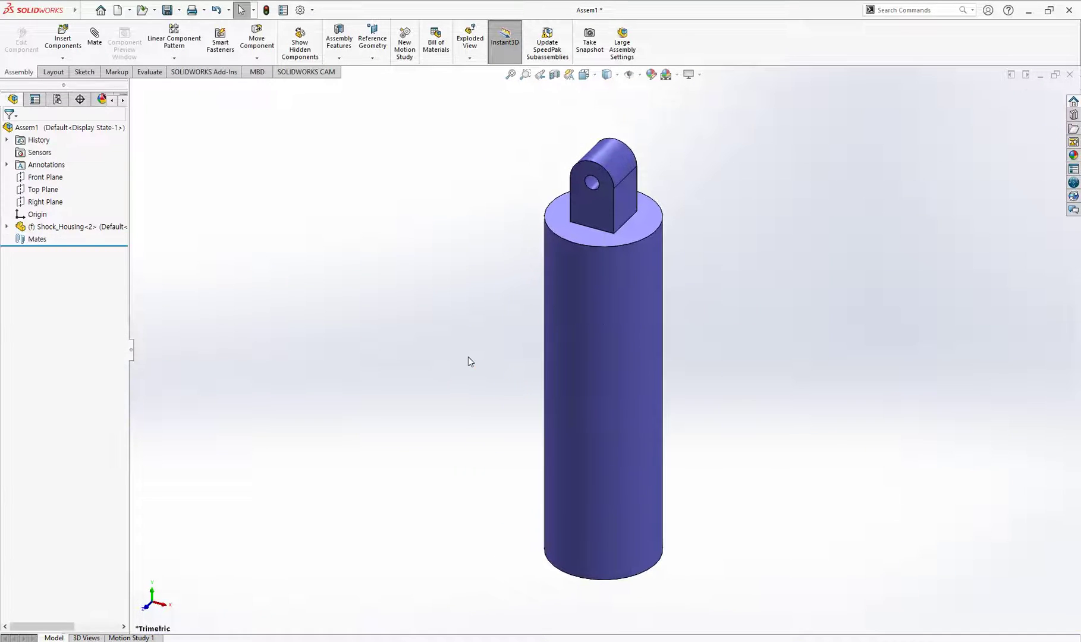
key("alt+Tab")
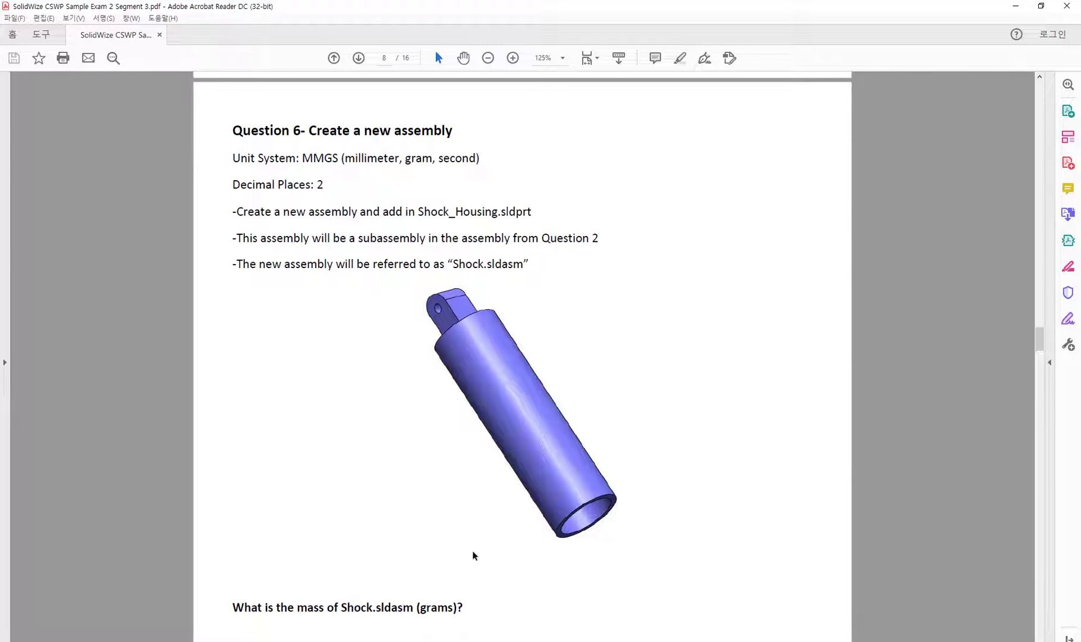
Save the assembly as 'shock', replacing the existing Shock.SLDASM file.
left_click(501, 638)
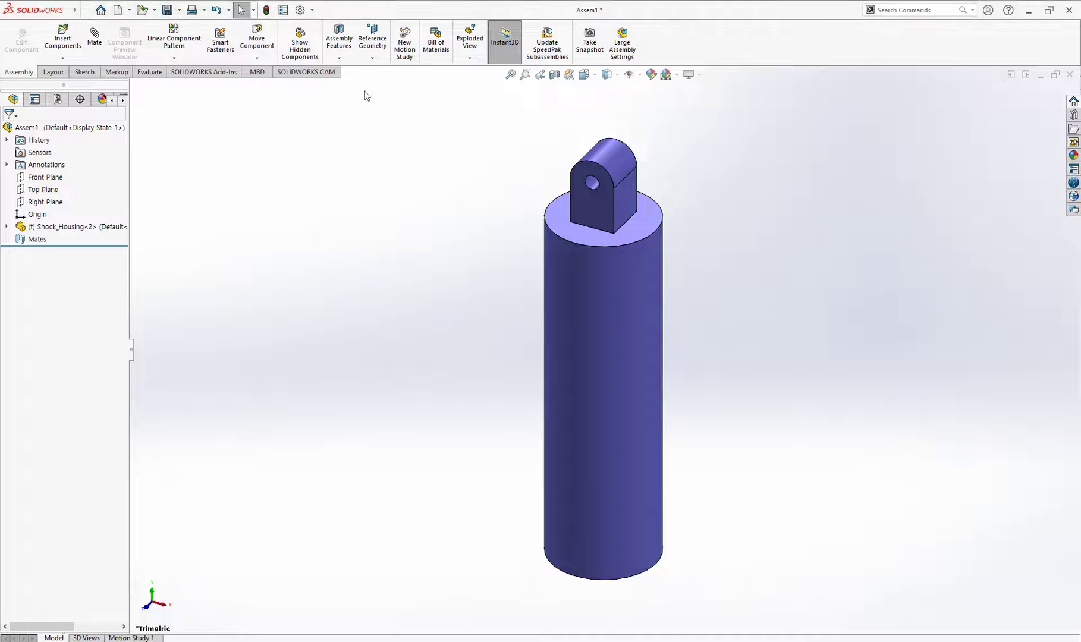
left_click(179, 10)
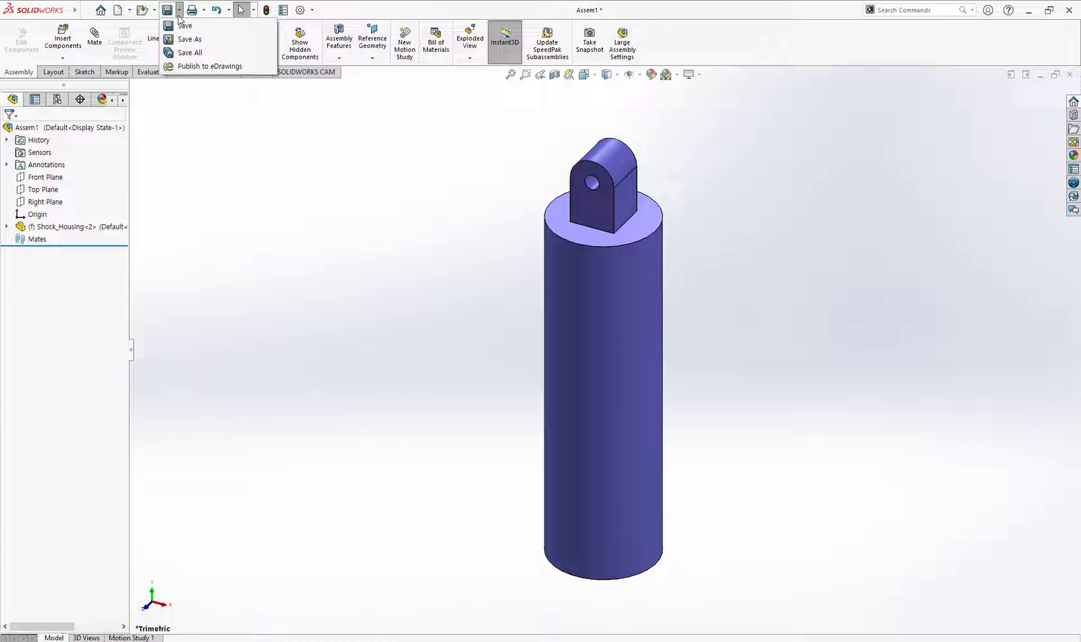
left_click(193, 40)
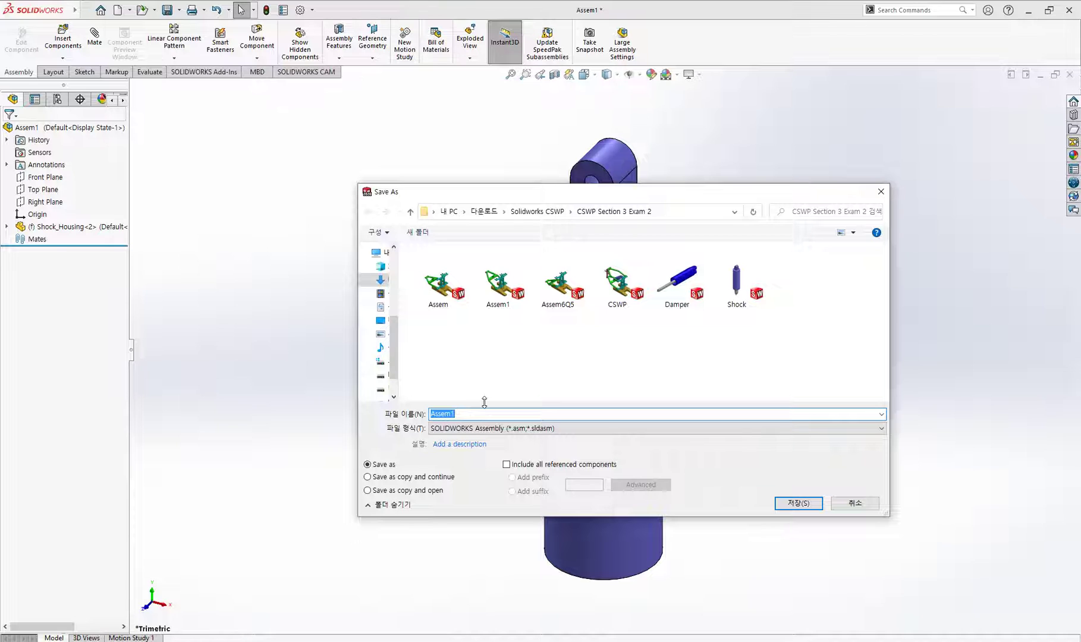
type("sh")
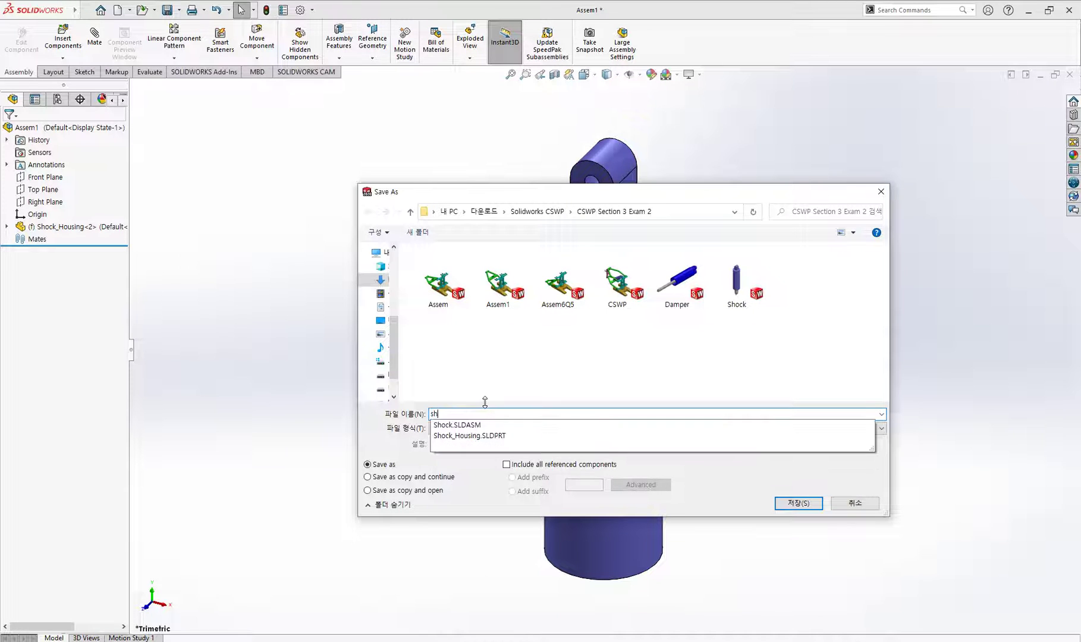
type("ock")
left_click(735, 478)
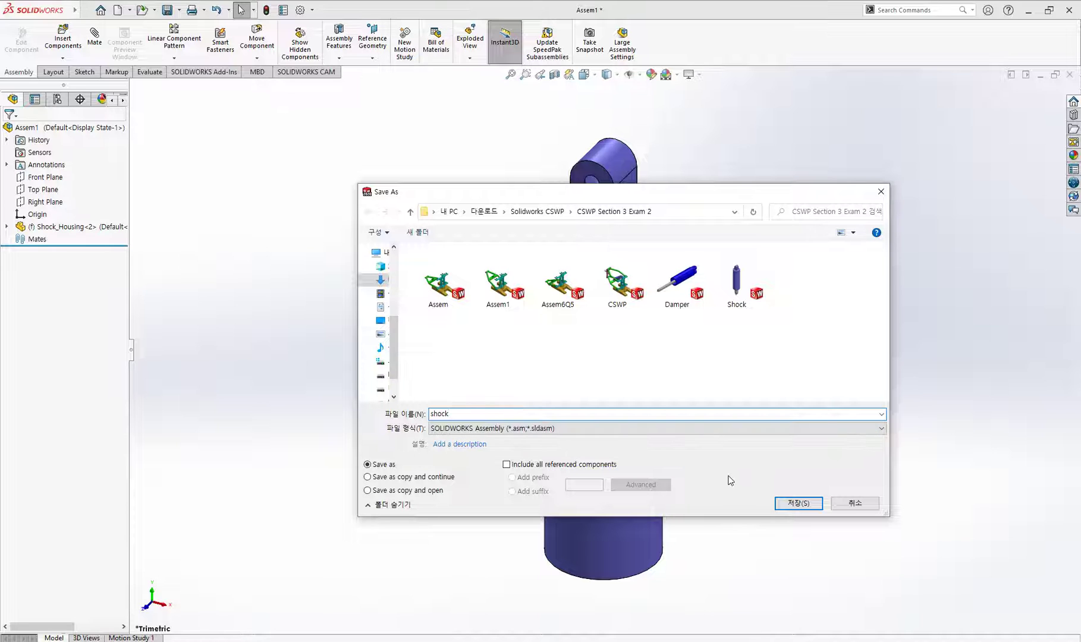
left_click(791, 503)
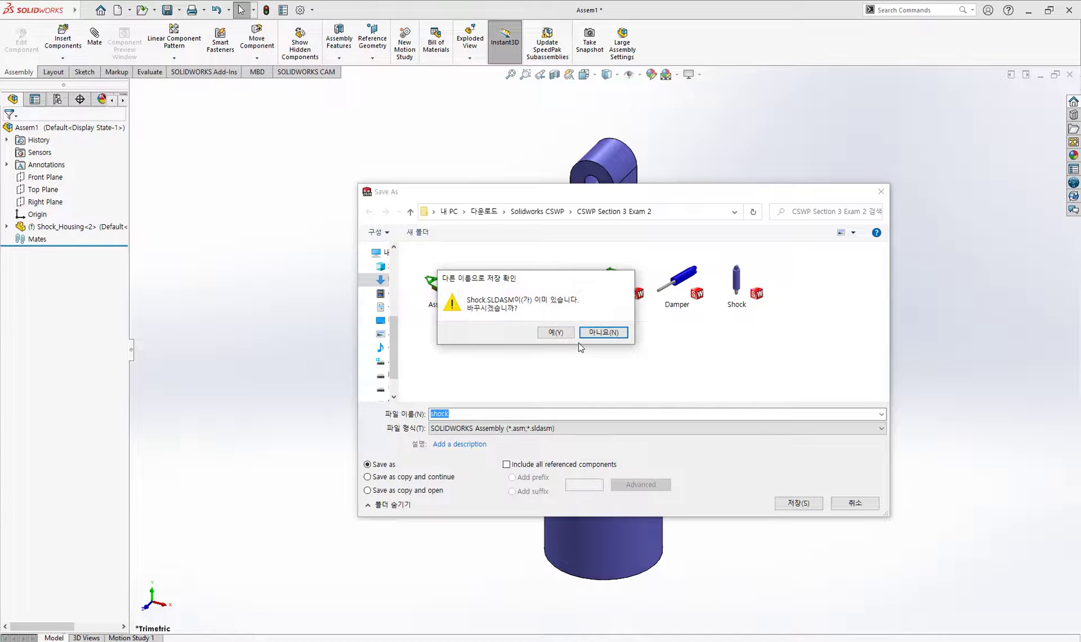
left_click(555, 332)
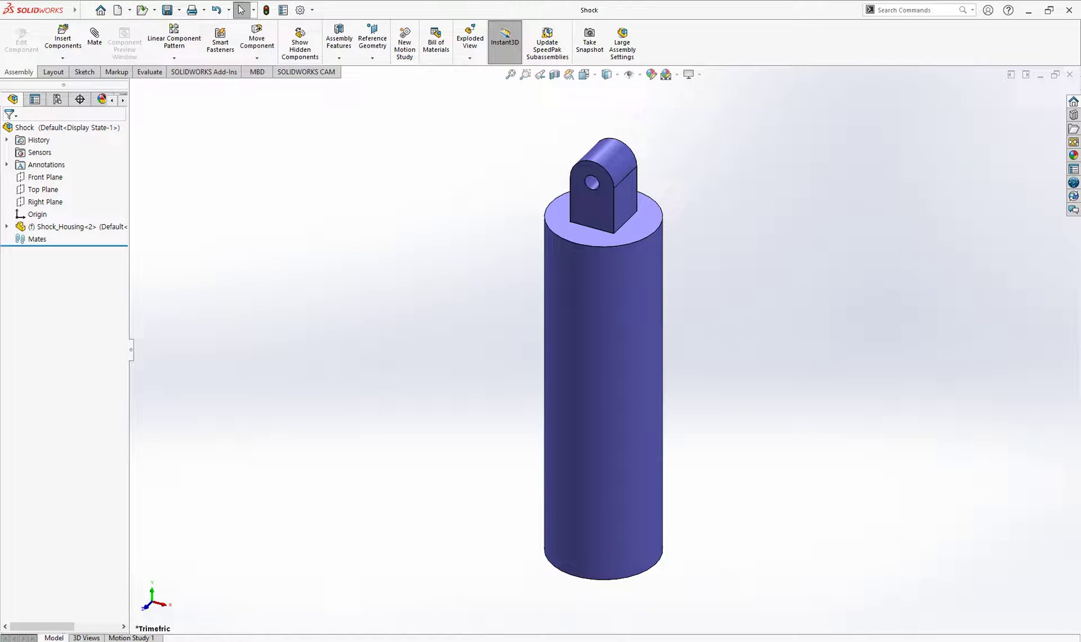
key("alt+Tab")
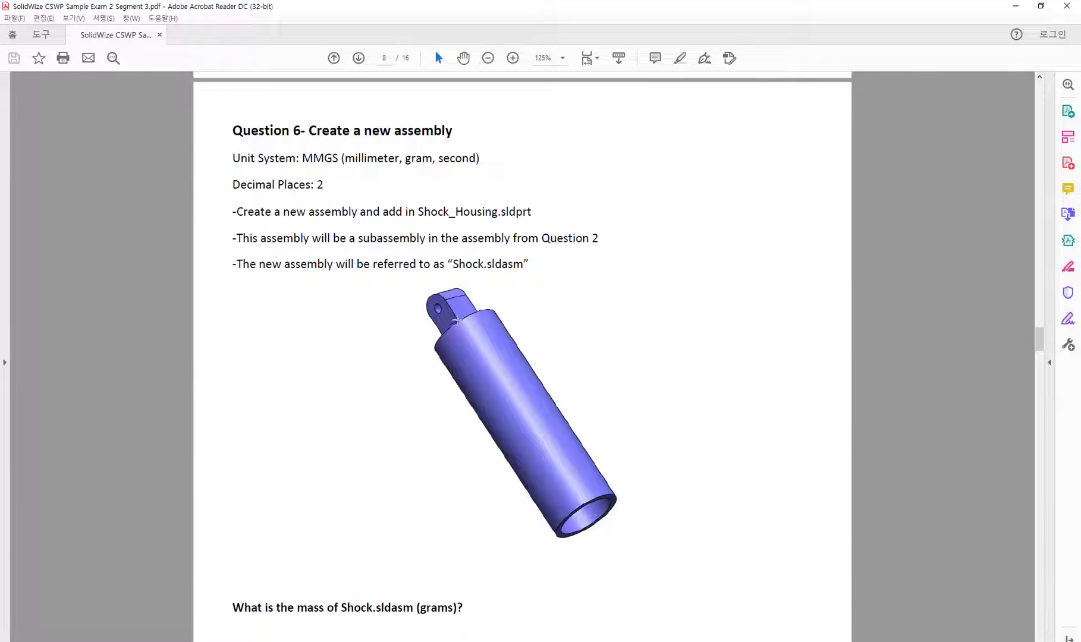
scroll(461, 316, "down", 3)
scroll(460, 317, "down", 1)
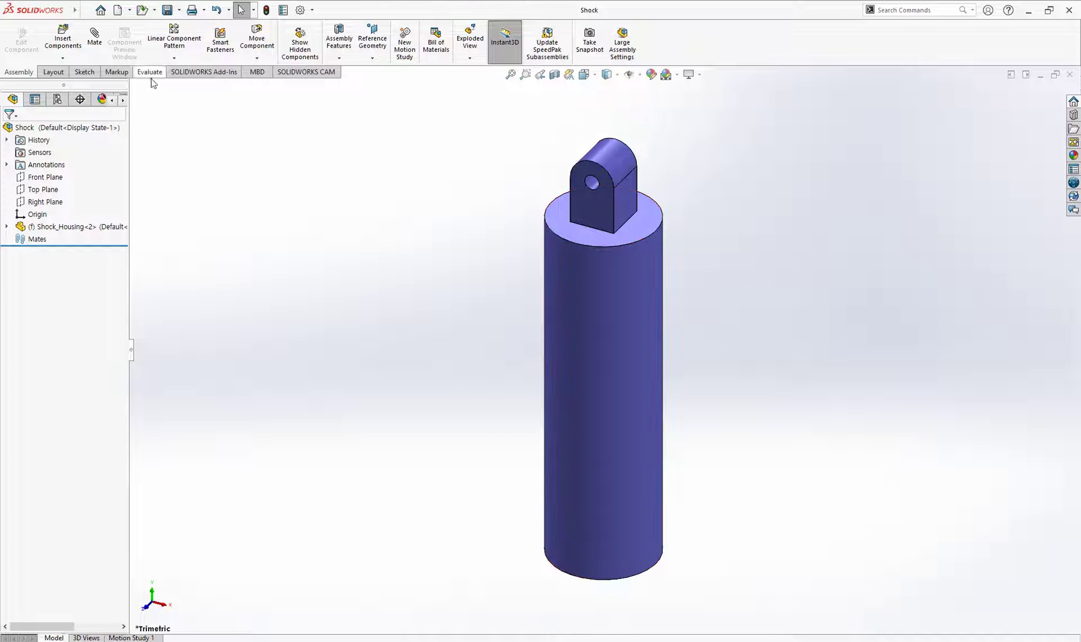
Check Mass Properties: the Shock assembly weighs 117.32 grams.
left_click(150, 74)
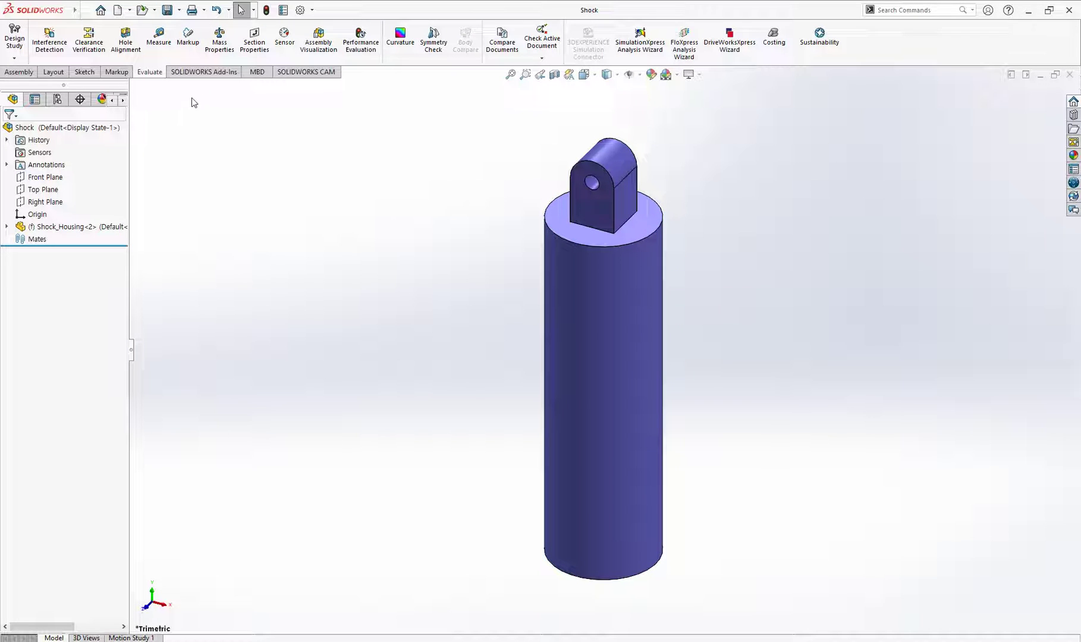
left_click(219, 37)
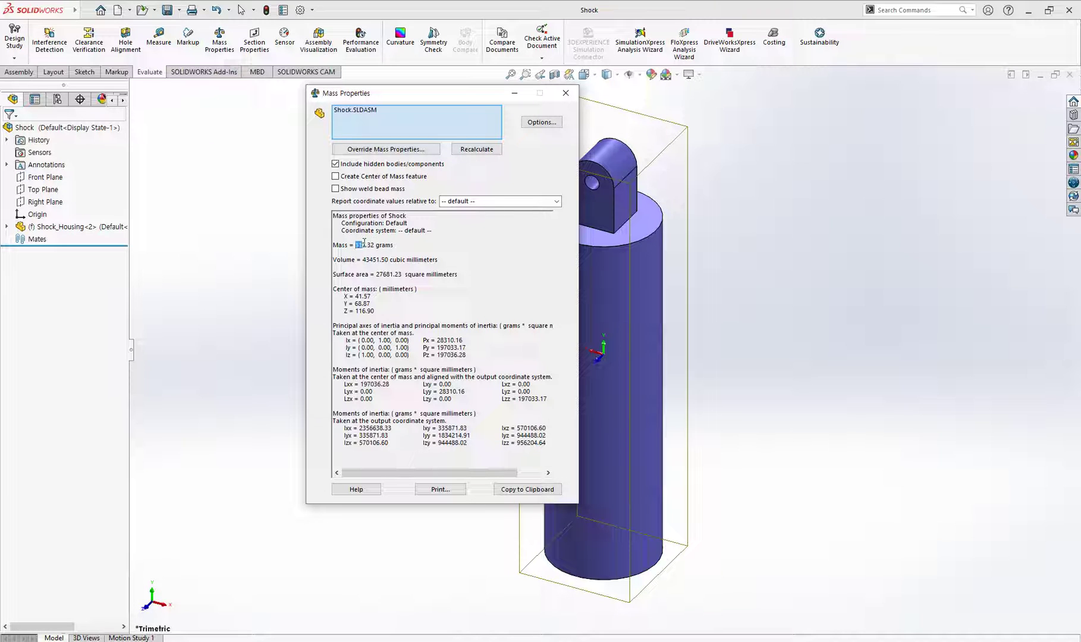
left_click_drag(355, 245, 394, 245)
left_click(565, 93)
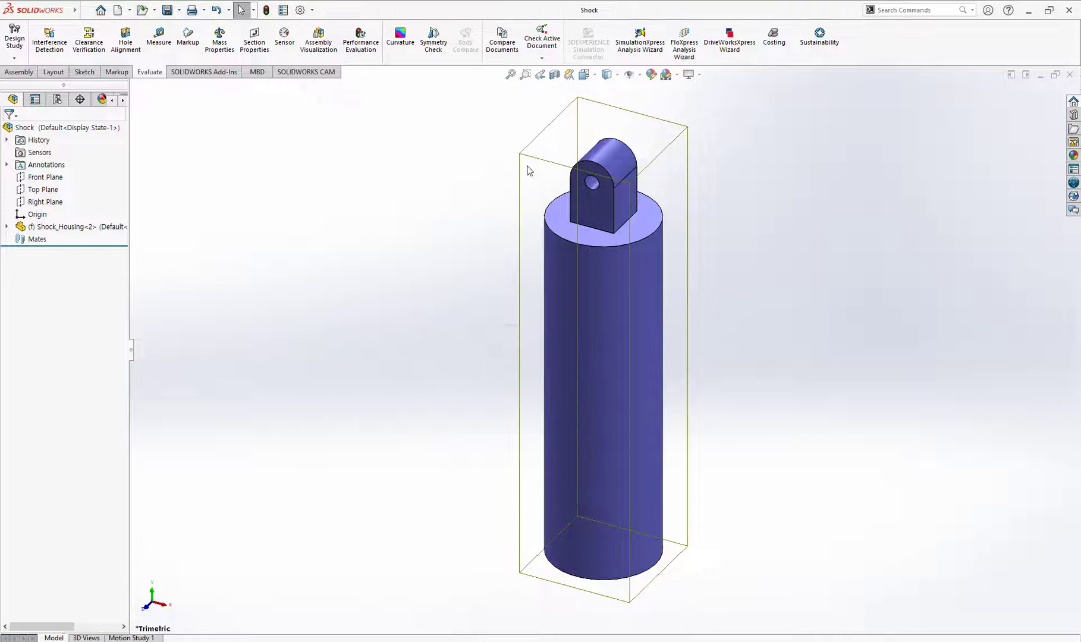
key("alt+Tab")
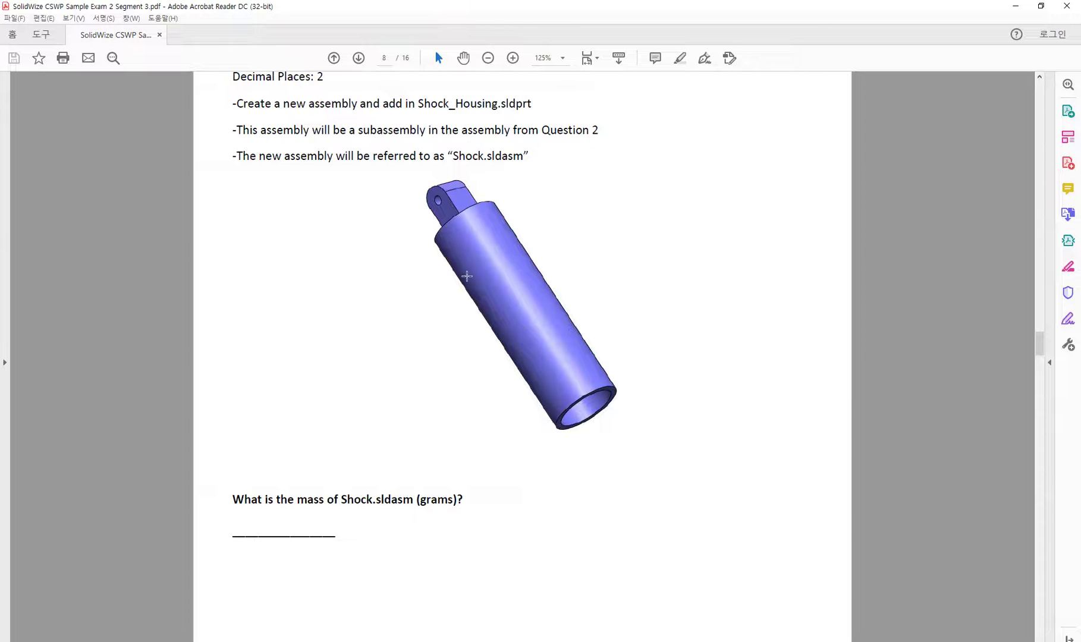
Scroll the exam PDF to page 9, Question 7, adding Piston.sldprt to the housing.
scroll(449, 275, "up", 3)
scroll(429, 289, "down", 5)
scroll(412, 307, "down", 6)
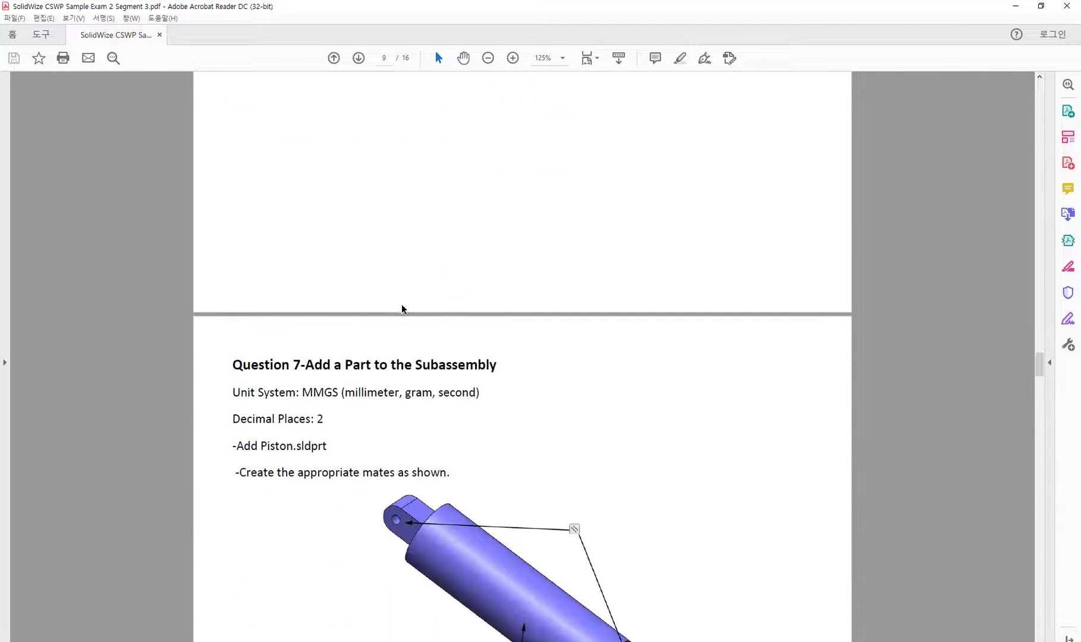
scroll(402, 309, "down", 5)
scroll(400, 308, "down", 5)
scroll(398, 305, "up", 1)
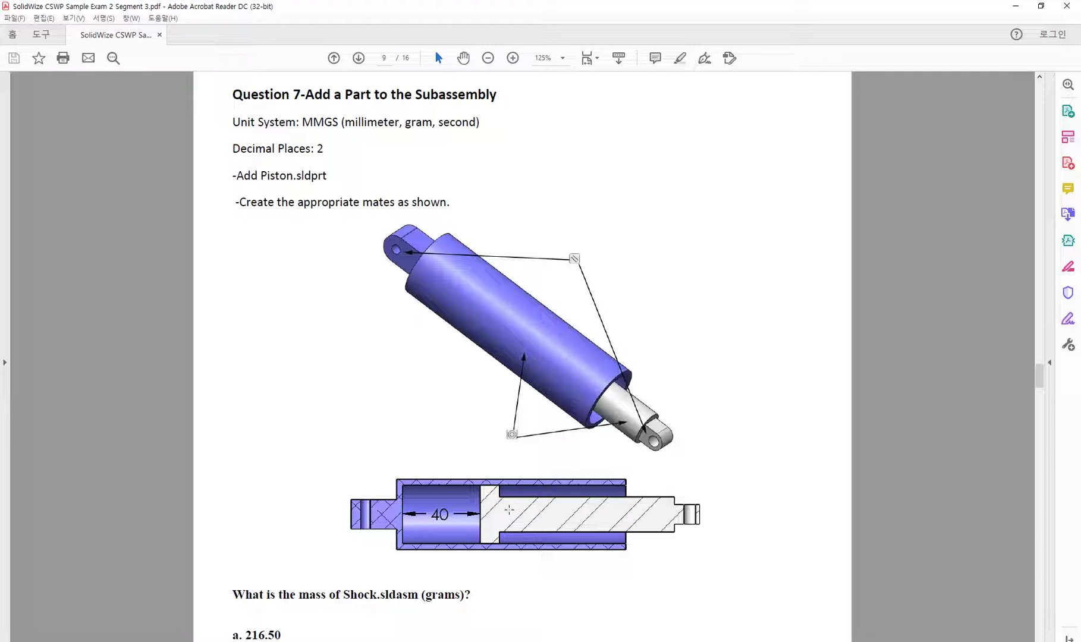
key("alt+Tab")
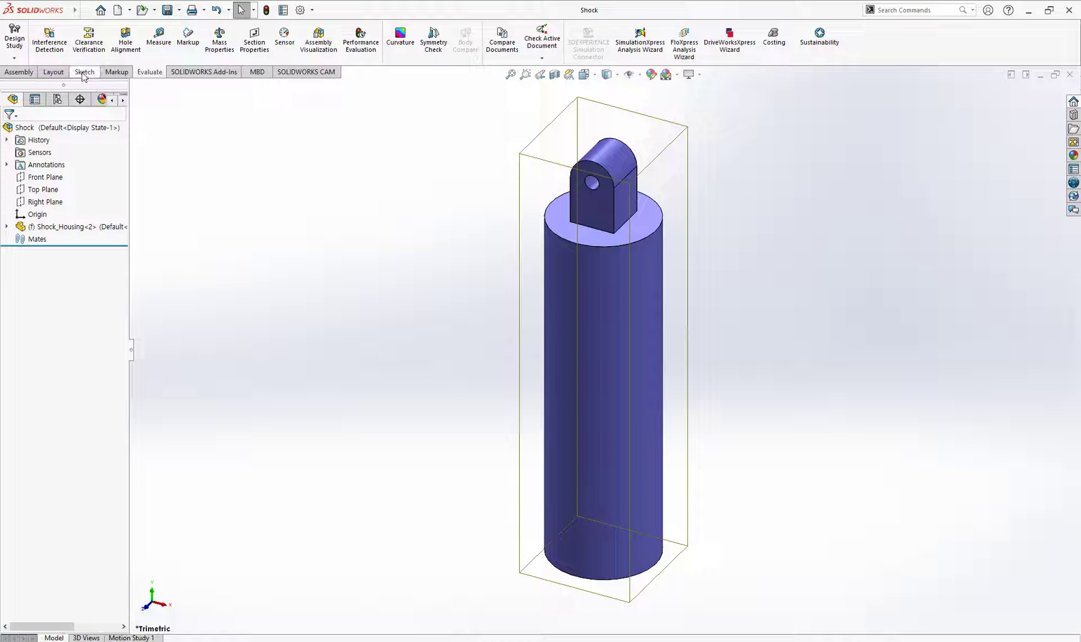
Insert the Piston part beside Shock_Housing in the Shock assembly.
left_click(22, 72)
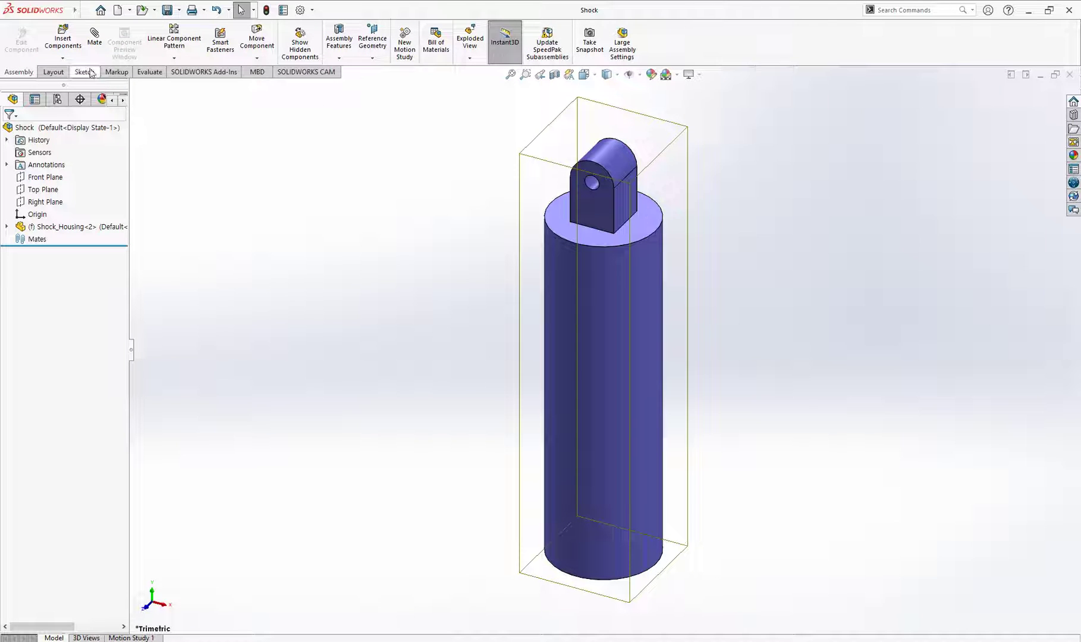
left_click(63, 40)
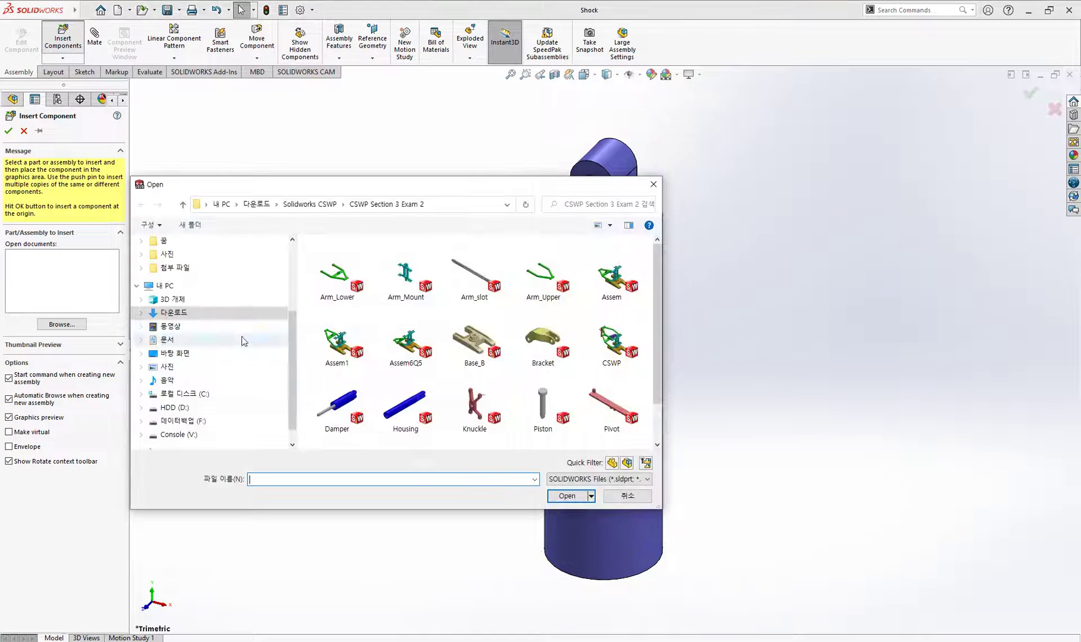
scroll(522, 346, "down", 2)
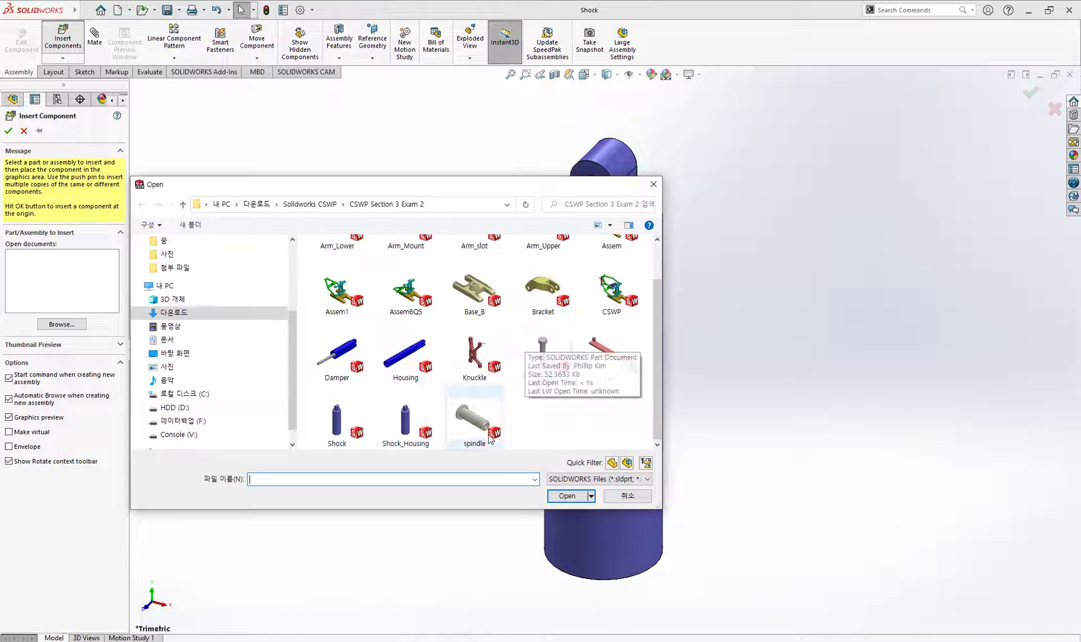
left_click(546, 350)
double_click(546, 348)
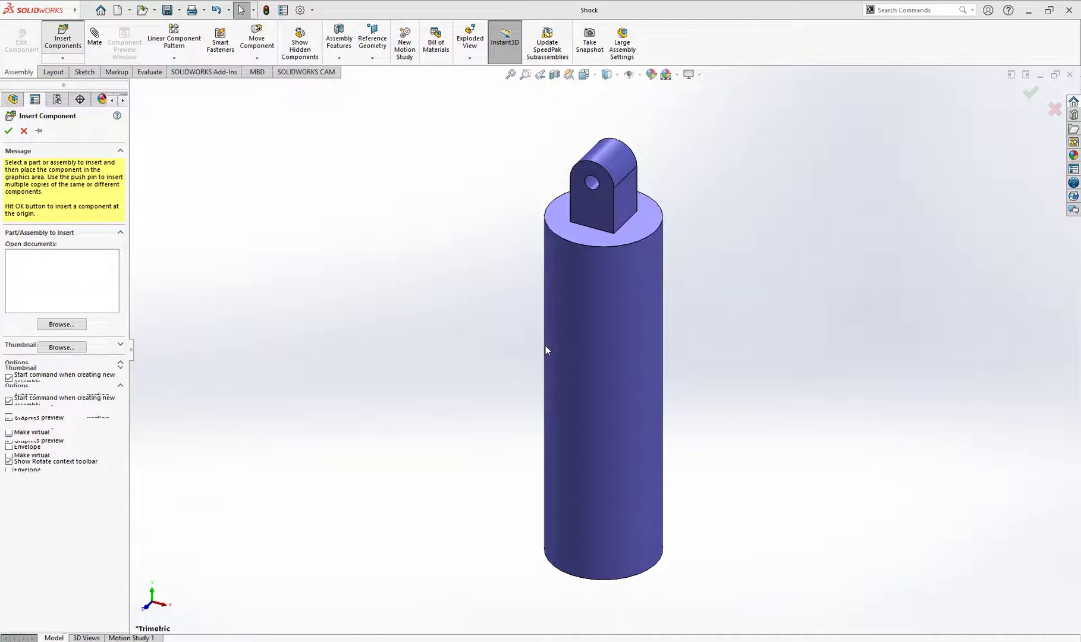
left_click(690, 493)
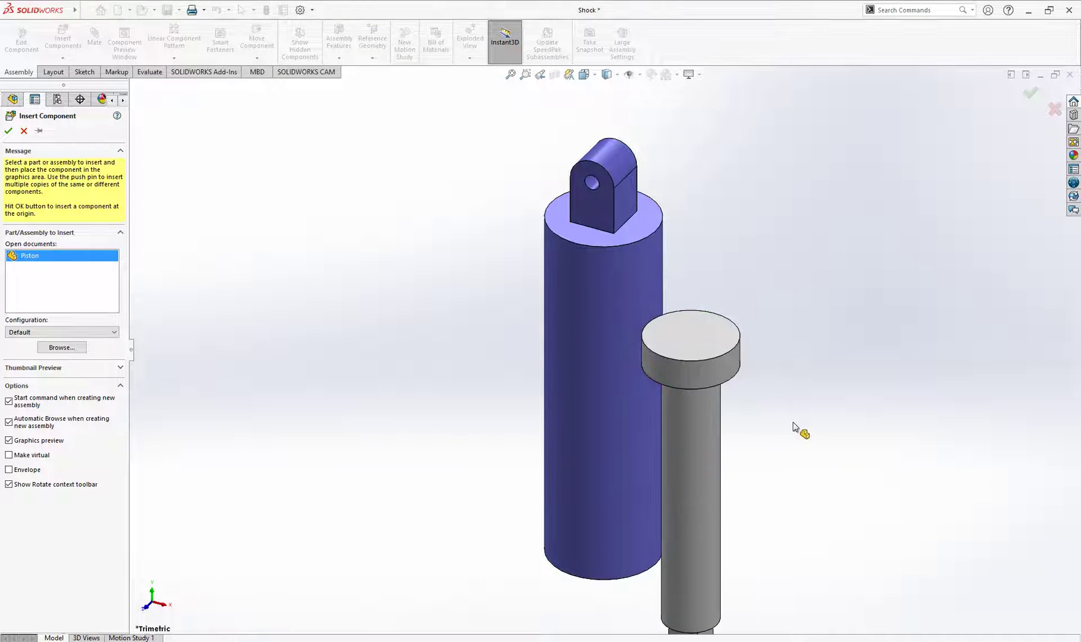
mouse_move(815, 400)
middle_mouse_down()
mouse_move(728, 232)
mouse_move(818, 159)
mouse_move(731, 145)
mouse_move(491, 588)
middle_mouse_up()
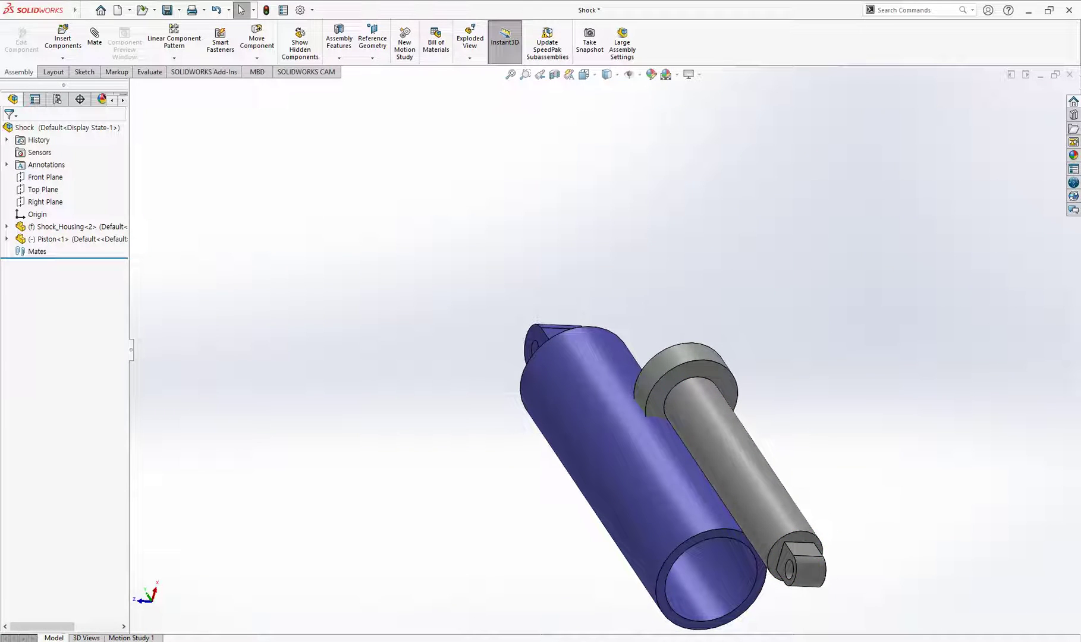
Mate the piston's cylindrical face concentric with the housing's inner bore.
key("alt+Tab")
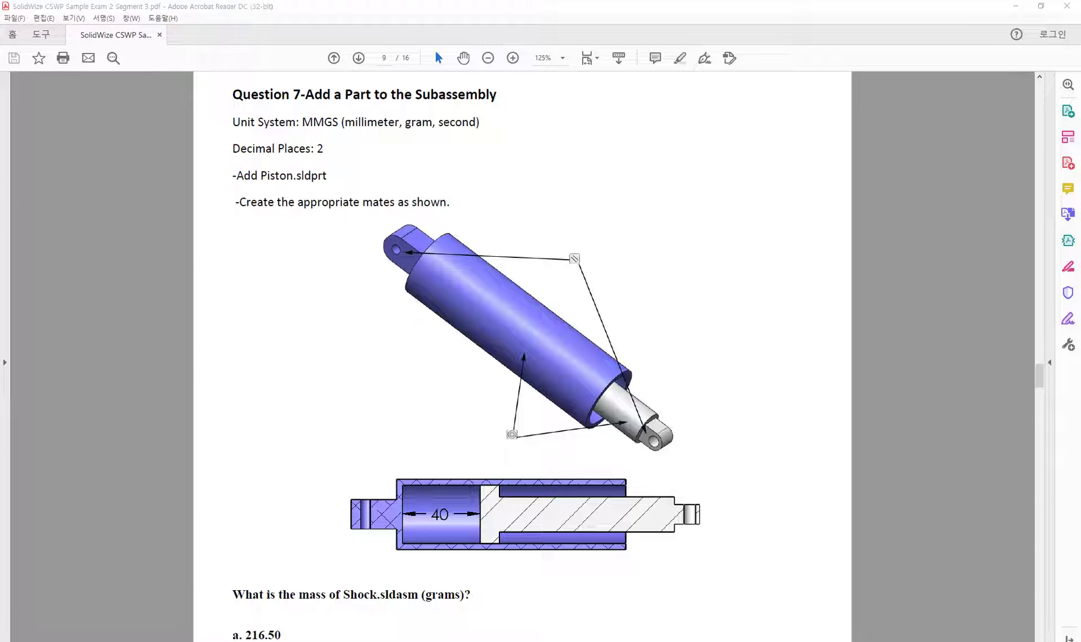
key("alt+Tab")
left_click(736, 471)
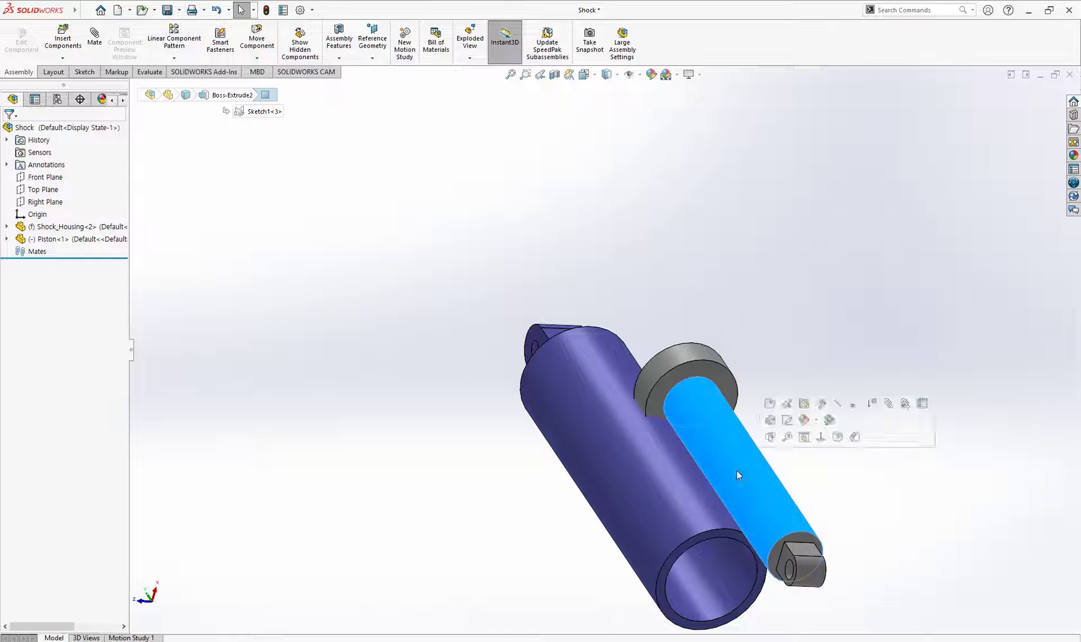
left_click(736, 585, "ctrl")
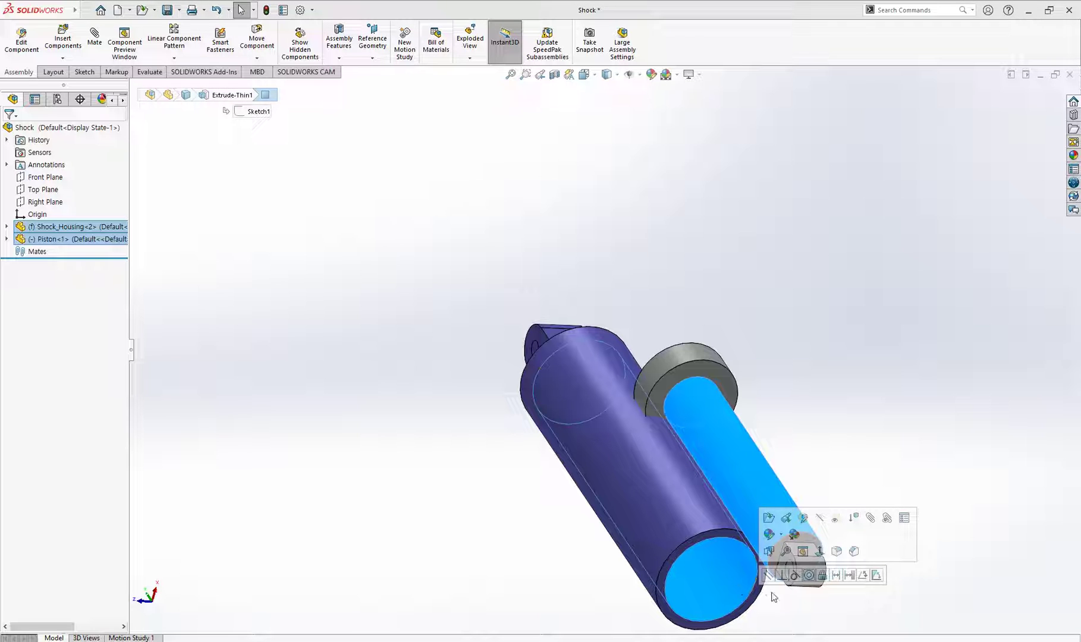
left_click(808, 574)
key("Escape")
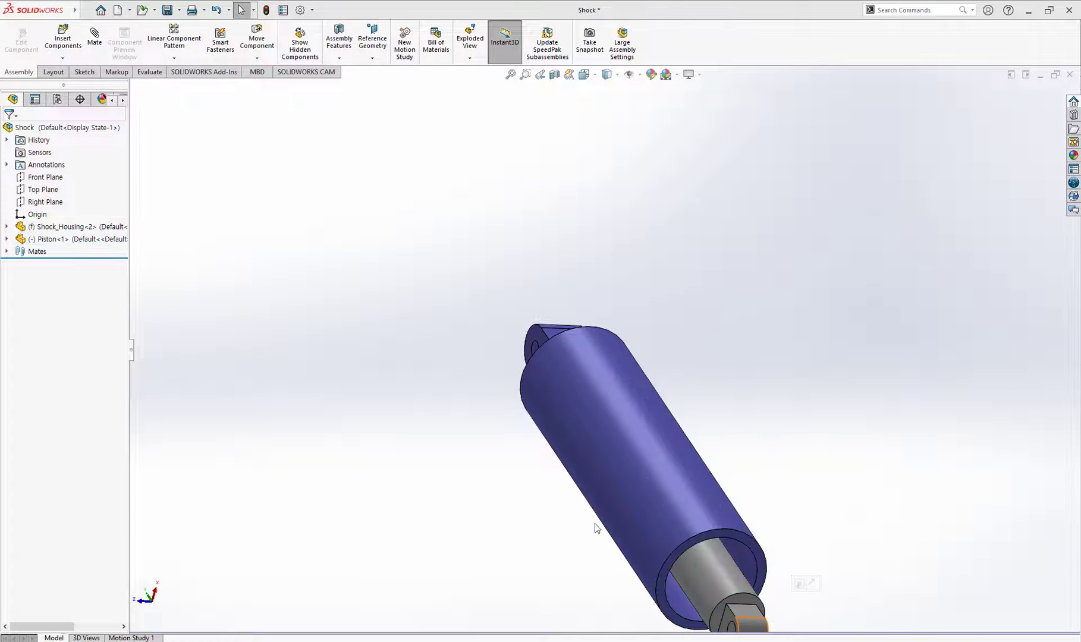
middle_click_drag(595, 523, 589, 551)
Make the piston eye face parallel to the housing eye face and review the Mates folder.
key("alt+Tab")
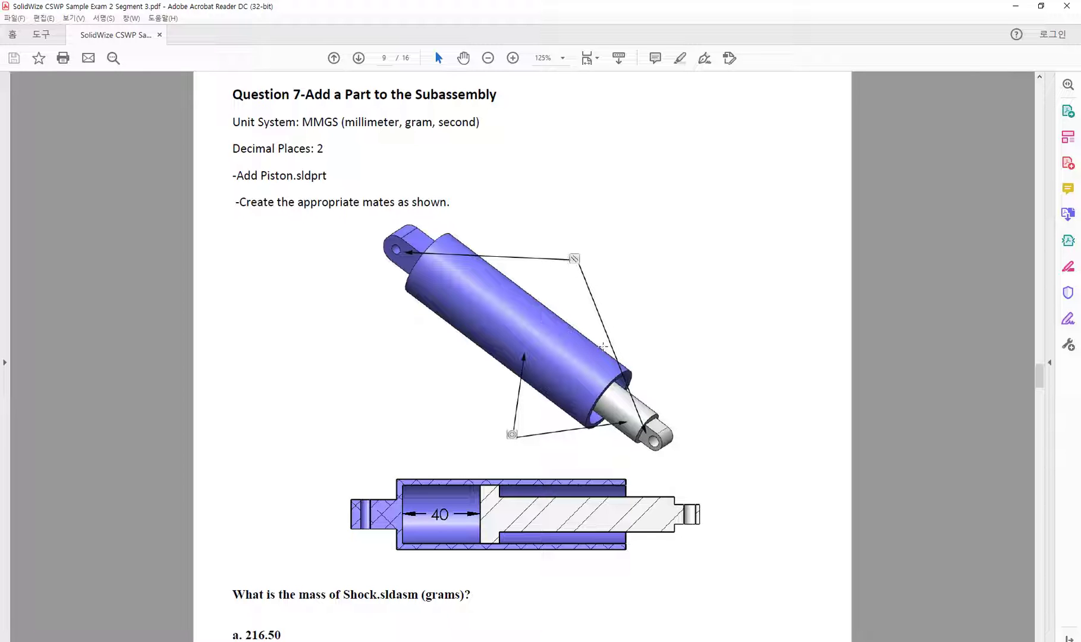
key("alt+Tab")
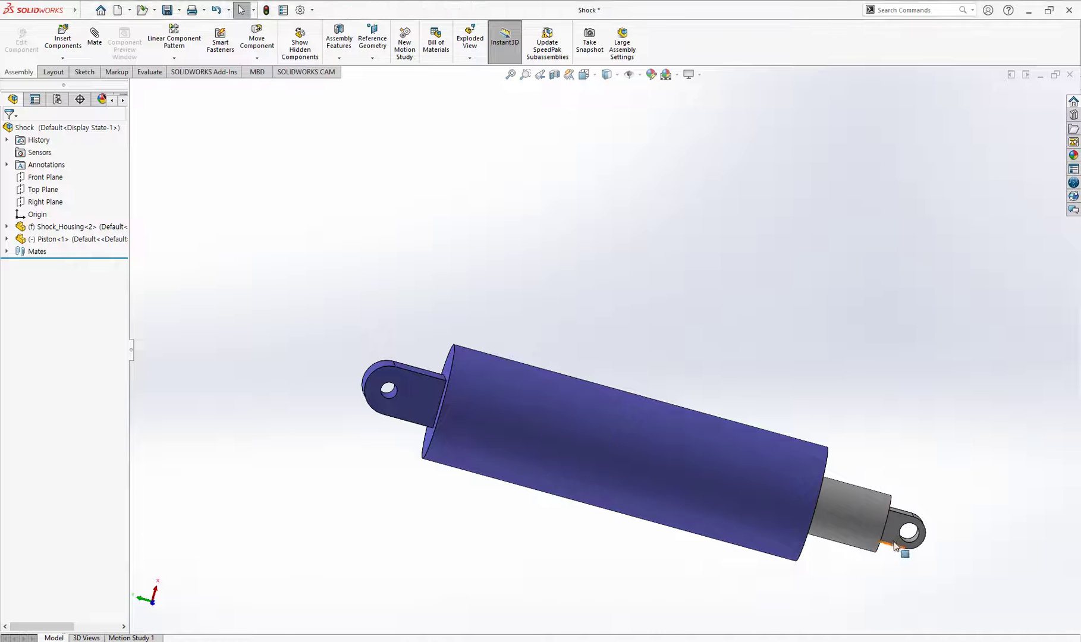
left_click(891, 519)
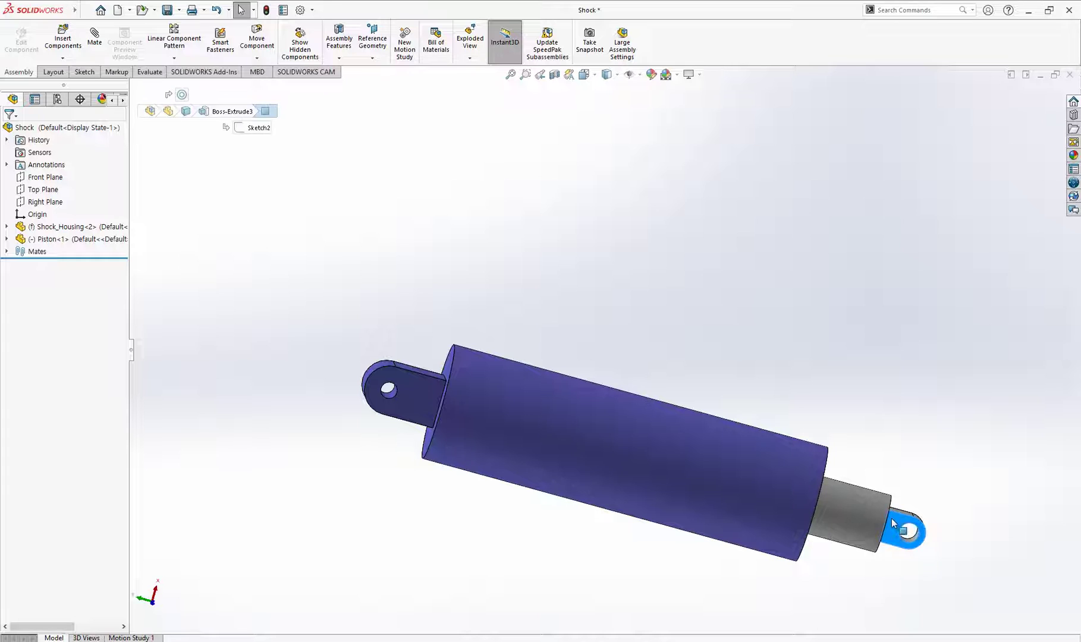
left_click(423, 397, "ctrl")
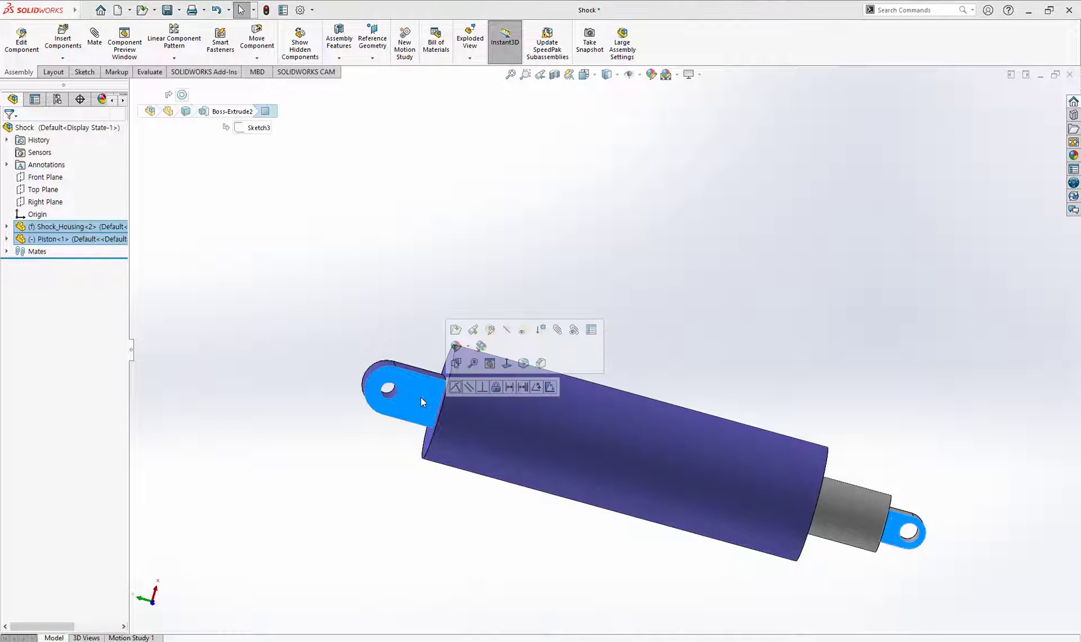
left_click(469, 388)
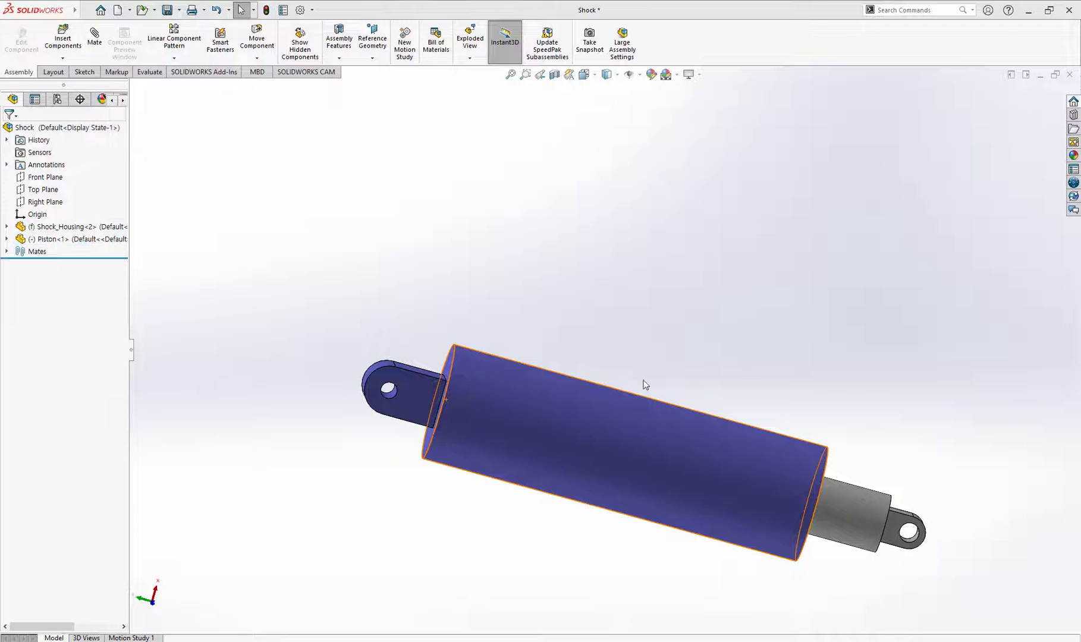
middle_click_drag(644, 381, 778, 322)
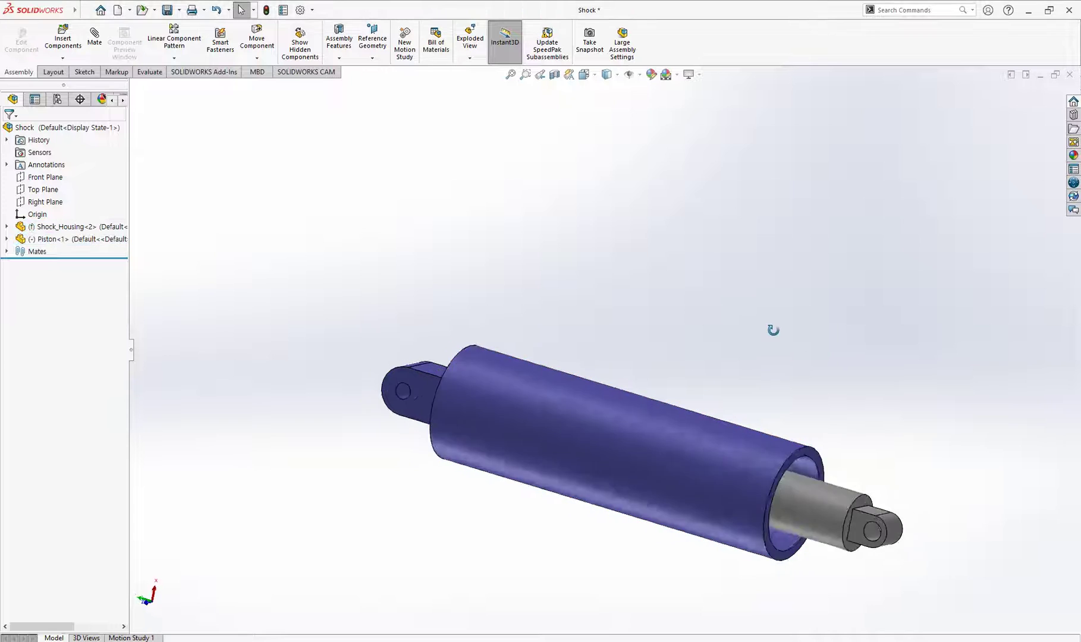
left_click(7, 252)
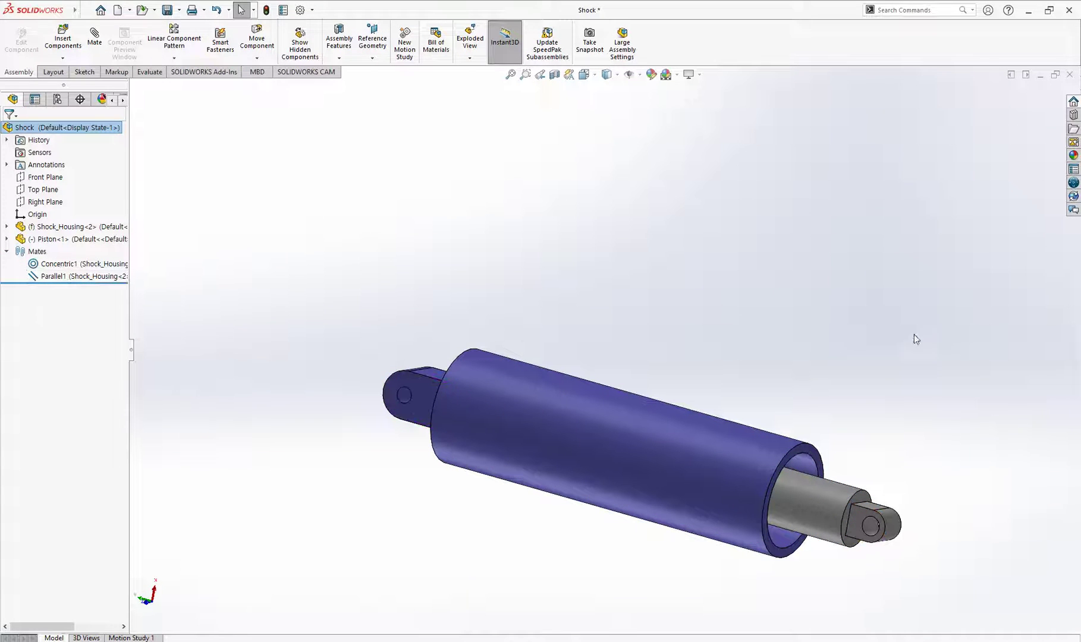
left_click(554, 76)
scroll(683, 487, "up", 3)
scroll(680, 465, "down", 2)
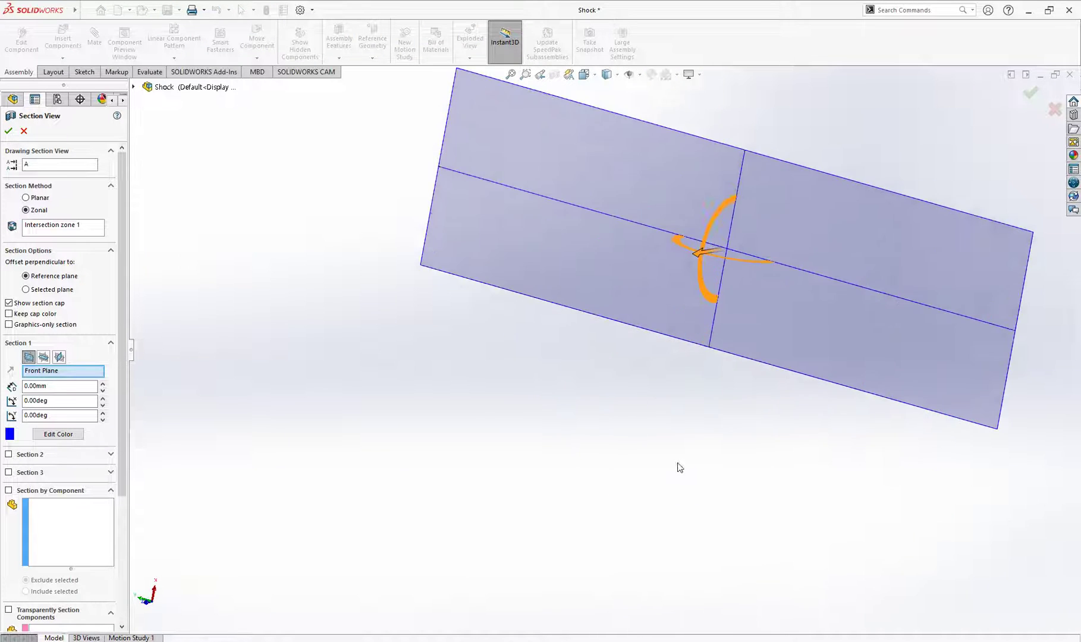
scroll(680, 453, "up", 3)
scroll(687, 434, "up", 2)
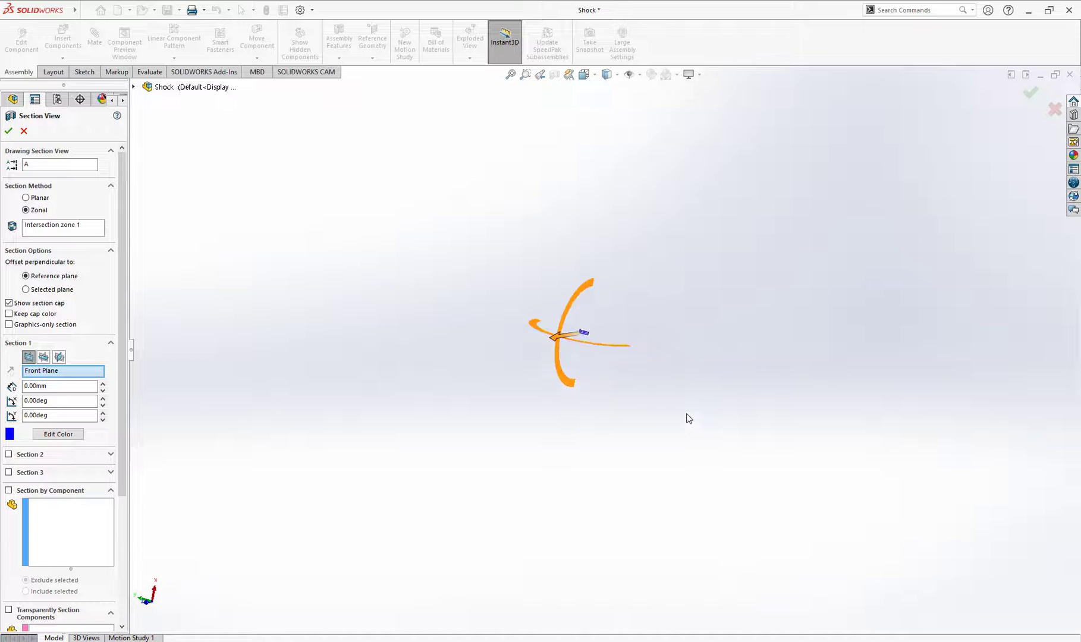
scroll(685, 415, "down", 4)
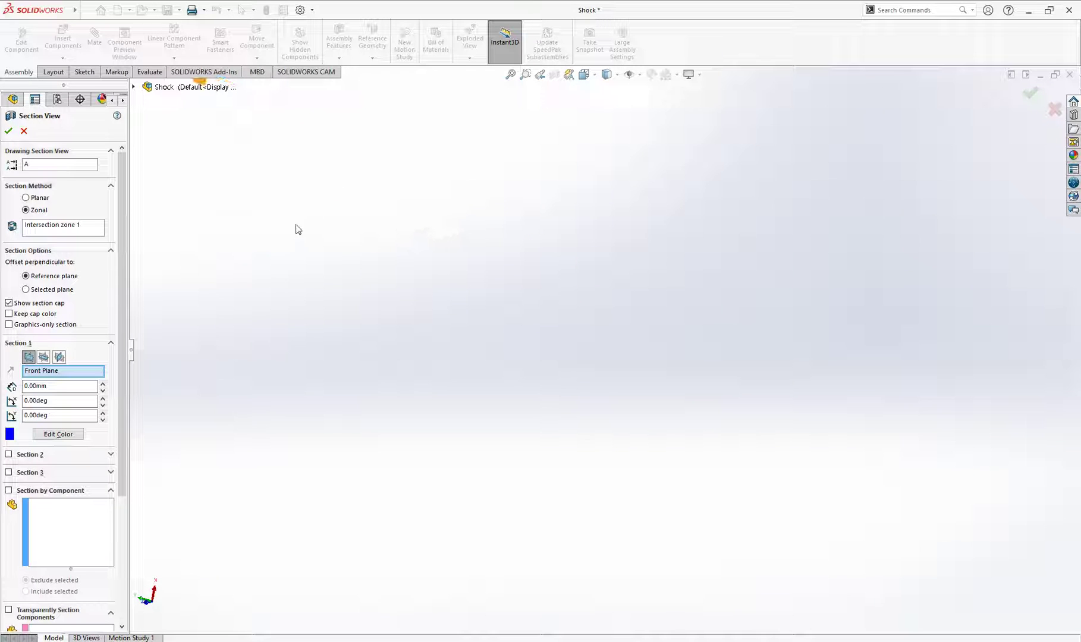
mouse_move(297, 229)
middle_mouse_down("alt")
mouse_move(459, 414)
mouse_move(603, 362)
middle_mouse_up("alt")
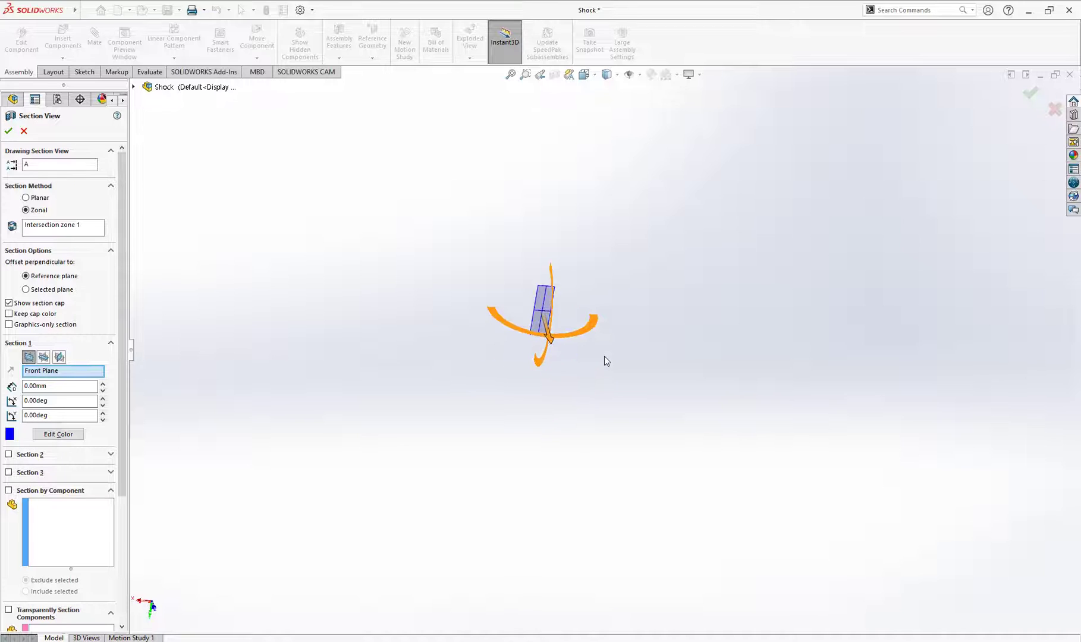
mouse_move(639, 320)
middle_mouse_down()
mouse_move(461, 433)
mouse_move(608, 287)
mouse_move(652, 215)
mouse_move(625, 338)
mouse_move(569, 346)
mouse_move(571, 362)
mouse_move(583, 367)
mouse_move(811, 166)
middle_mouse_up()
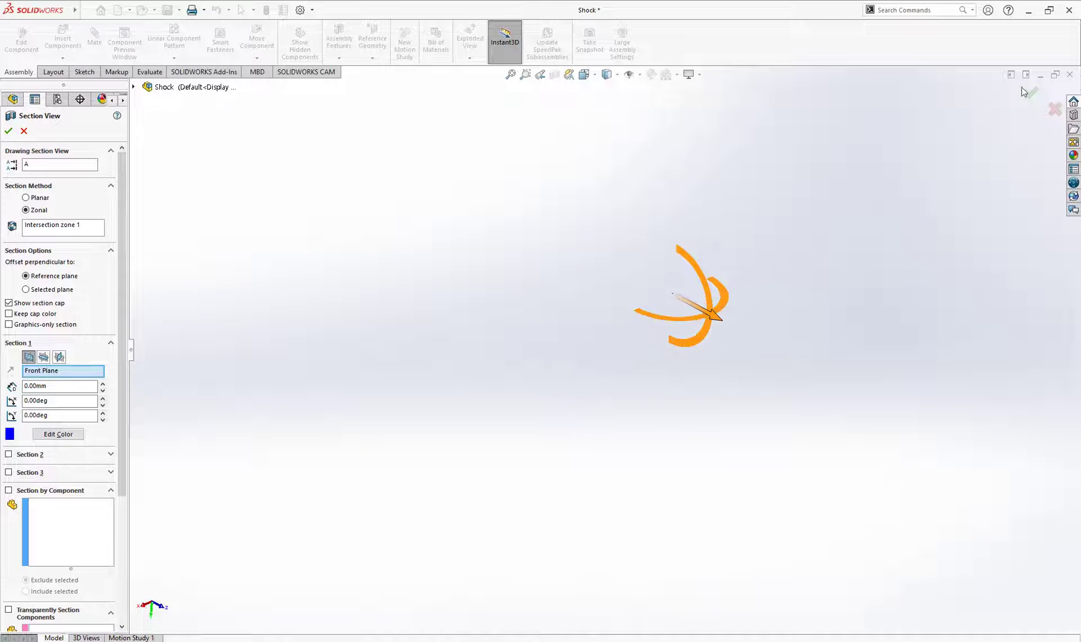
left_click(1055, 109)
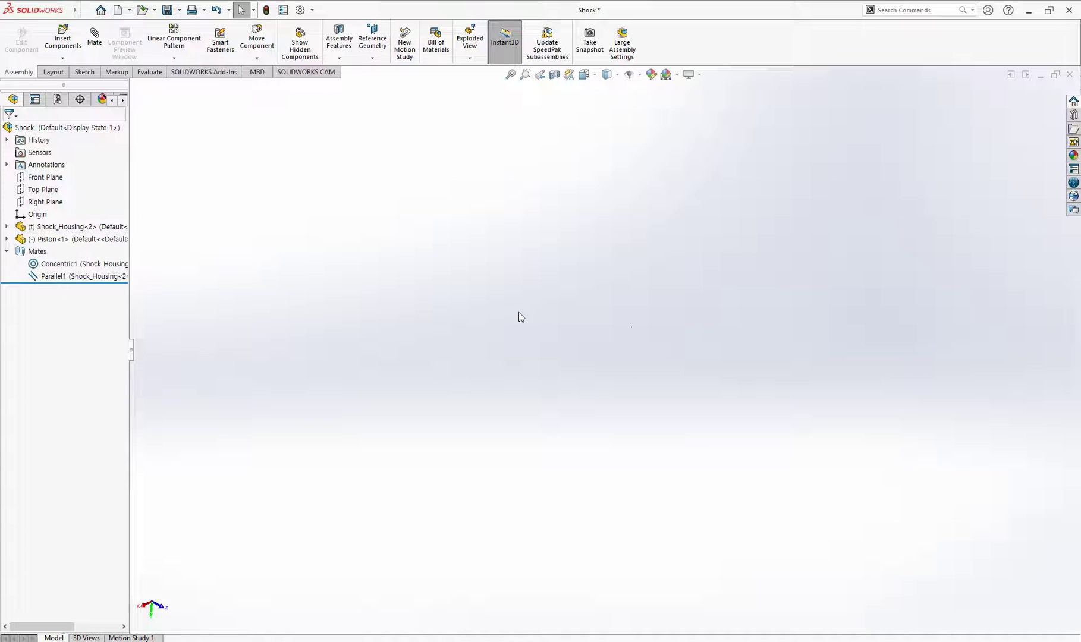
Section the assembly on the Front Plane, offset 117 mm through the body.
key("space")
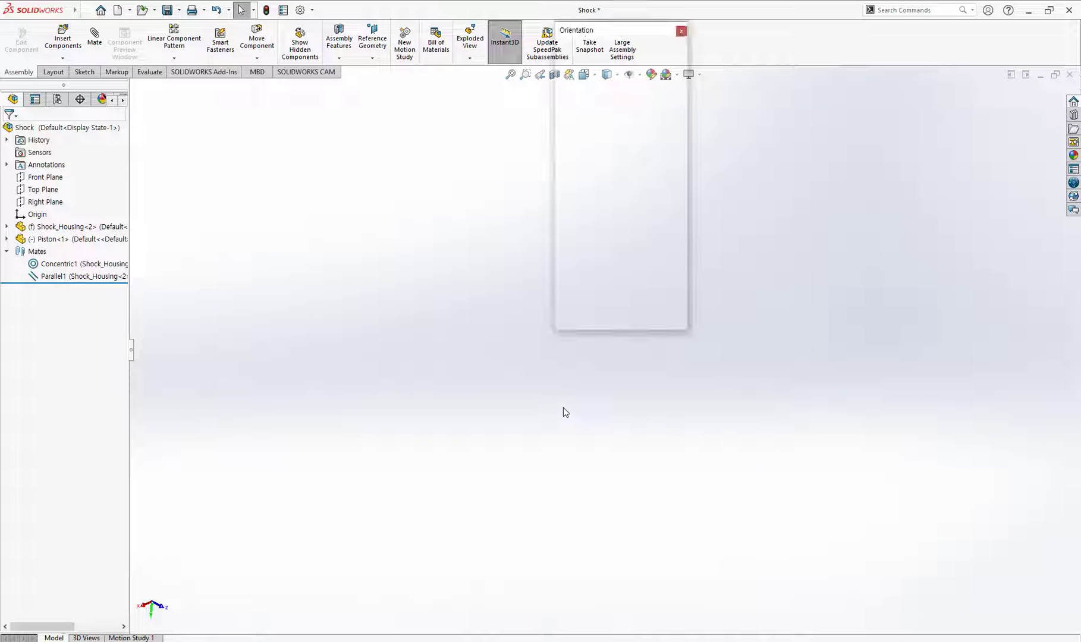
left_click(395, 446)
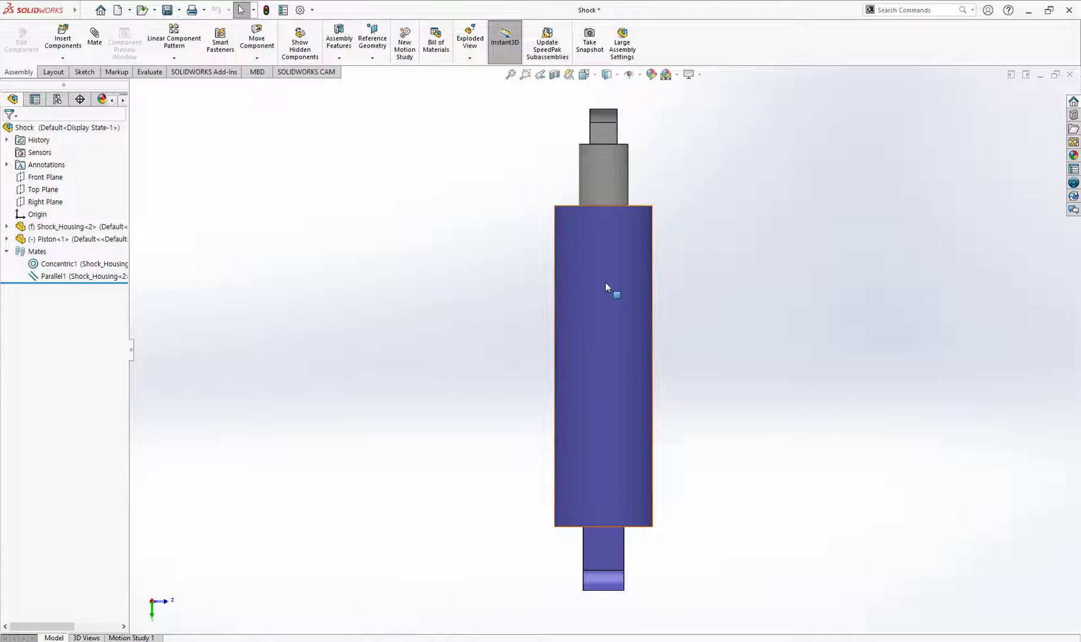
left_click(605, 281)
left_click(553, 74)
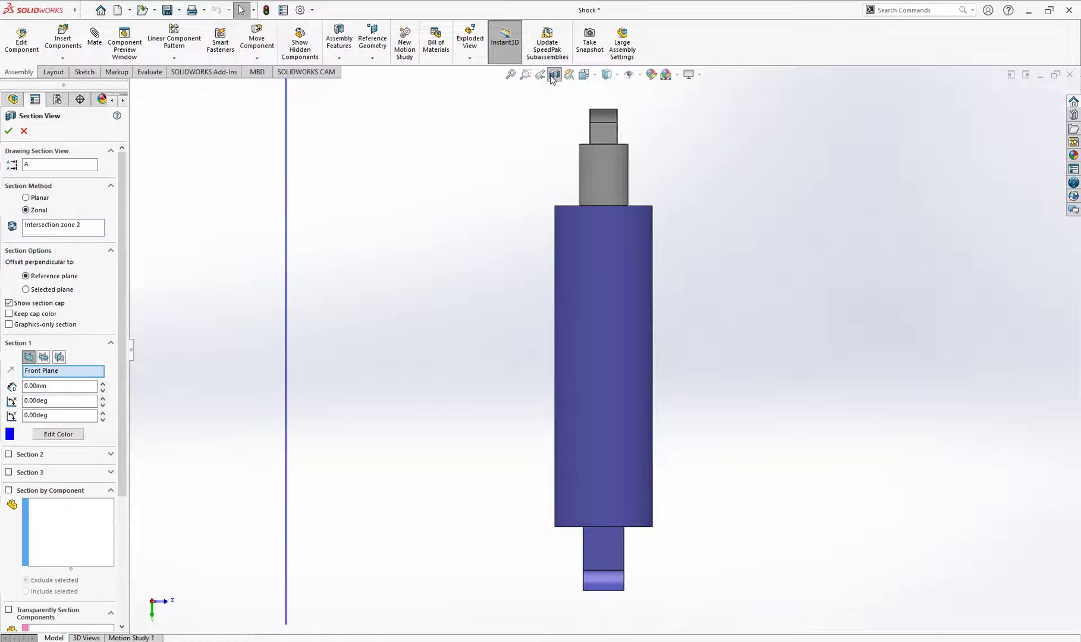
scroll(603, 349, "up", 5)
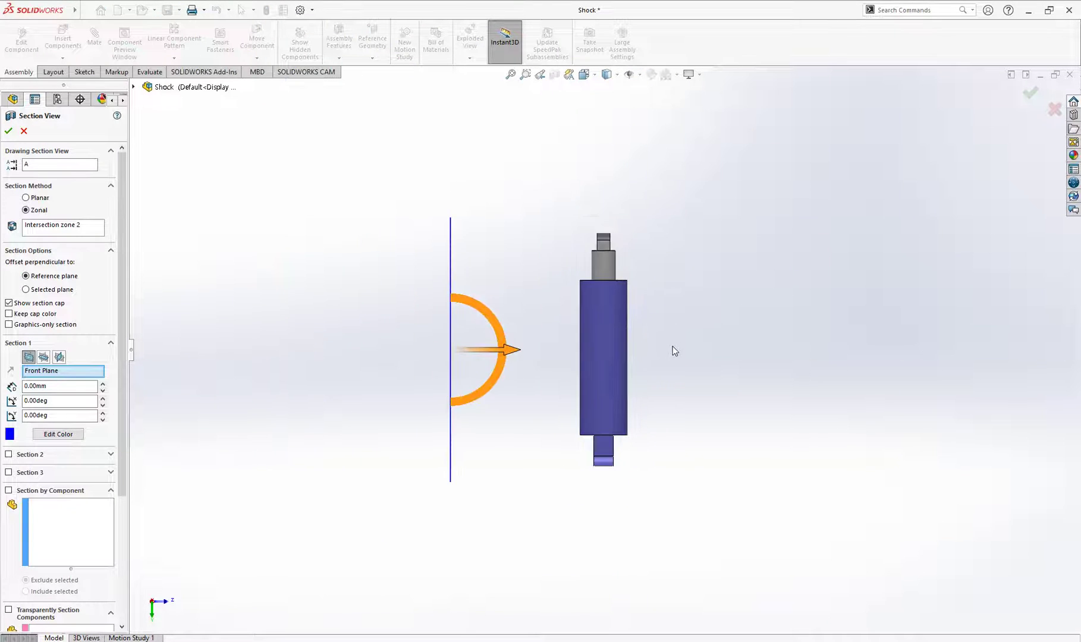
middle_click_drag(673, 349, 689, 400)
left_click_drag(498, 344, 644, 376)
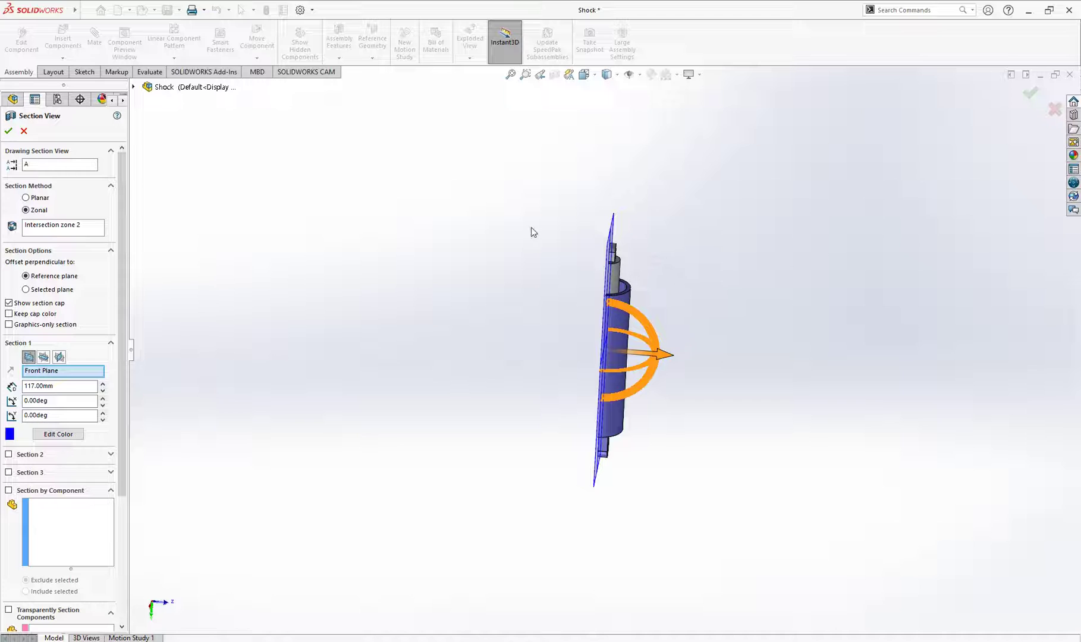
left_click(1029, 93)
middle_click_drag(441, 571, 665, 428)
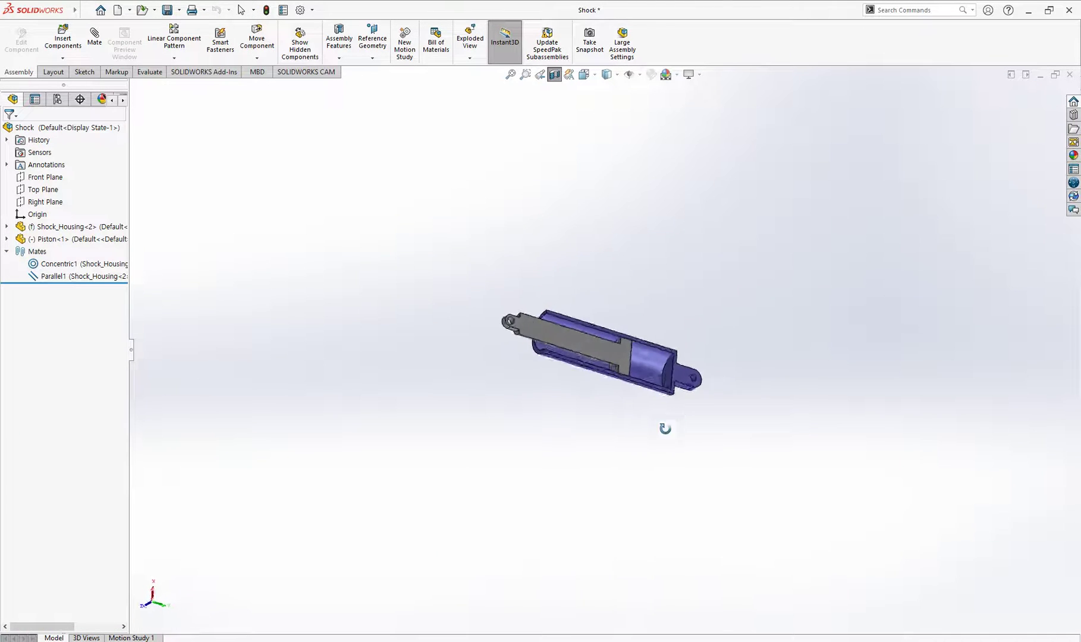
scroll(666, 362, "down", 6)
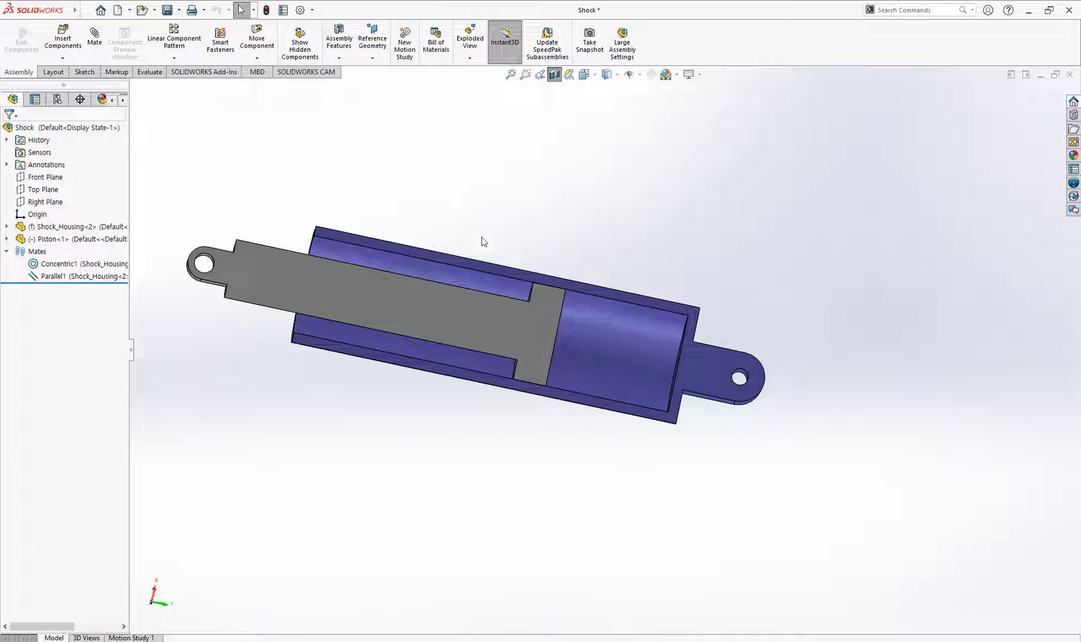
key("space")
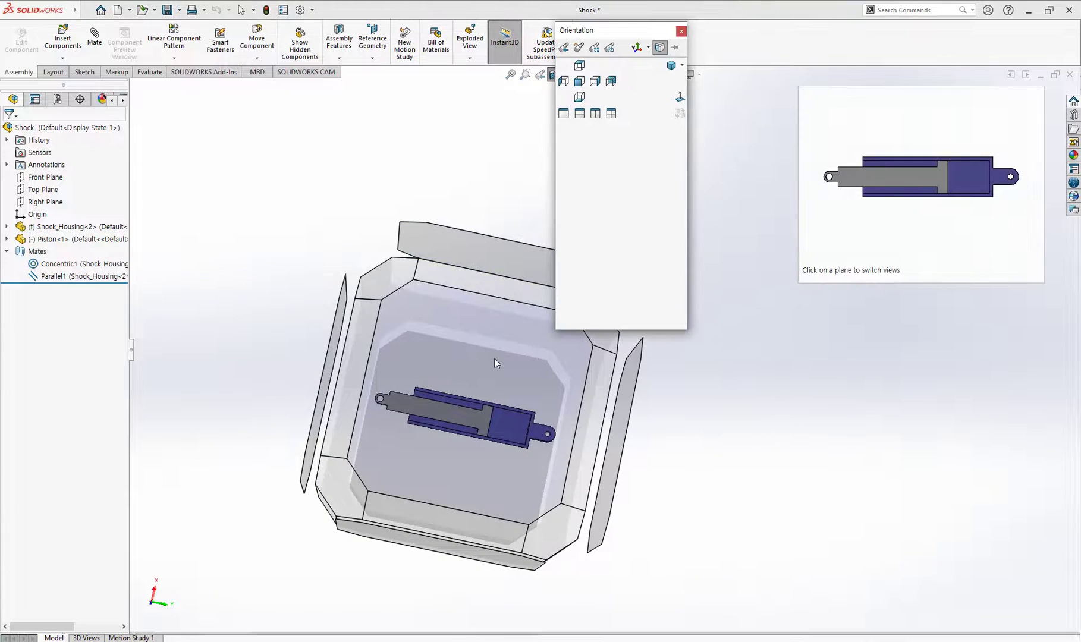
left_click(494, 358)
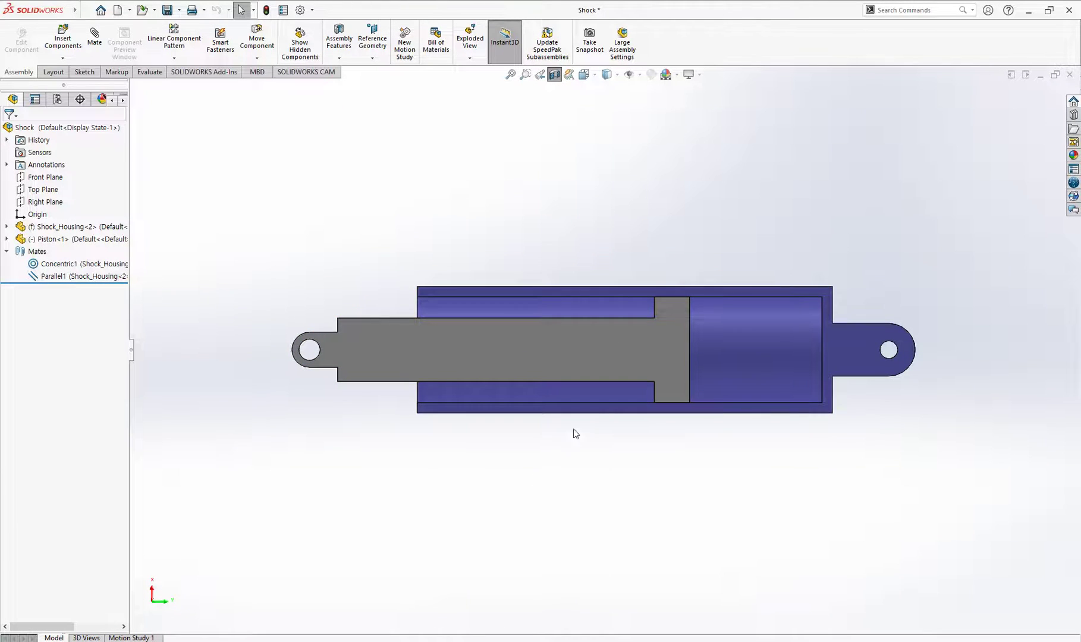
middle_click_drag(657, 270, 693, 414)
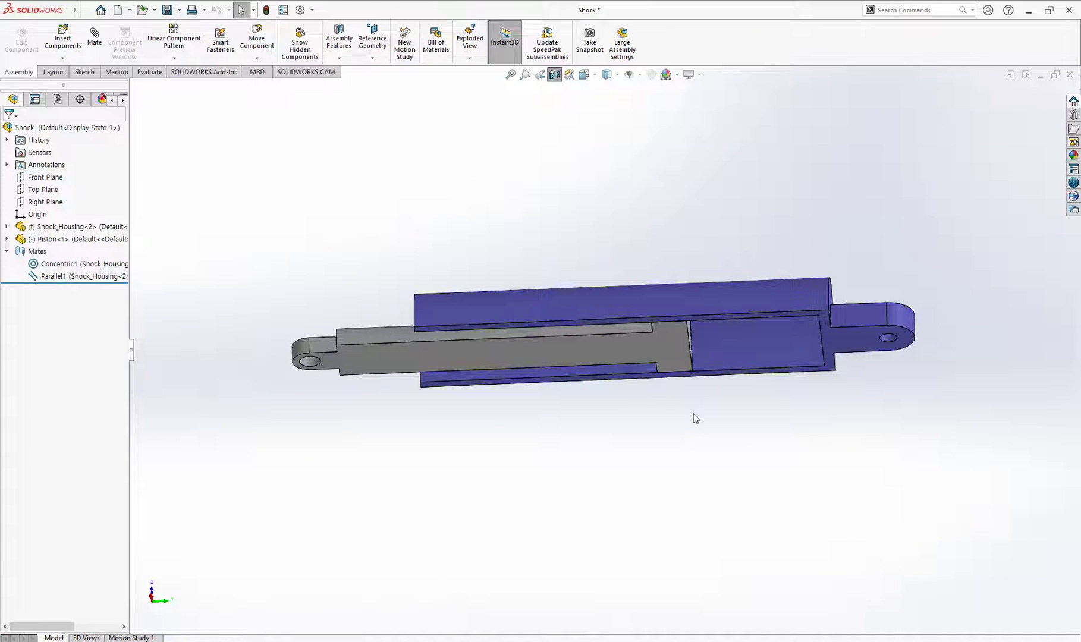
mouse_move(664, 471)
middle_mouse_down()
mouse_move(642, 335)
mouse_move(621, 339)
middle_mouse_up()
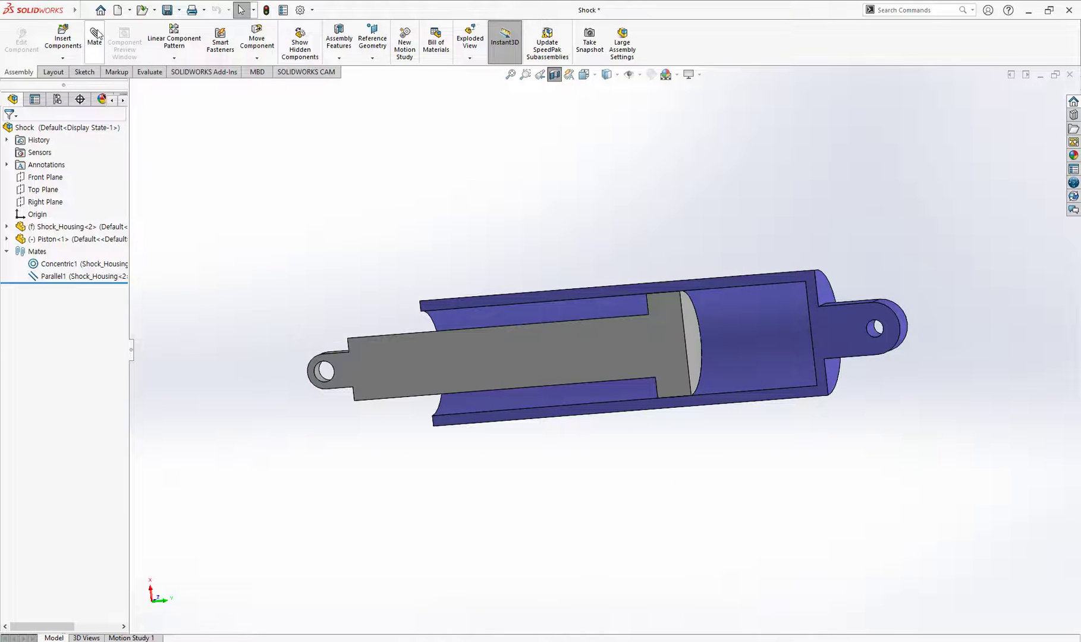
left_click(93, 48)
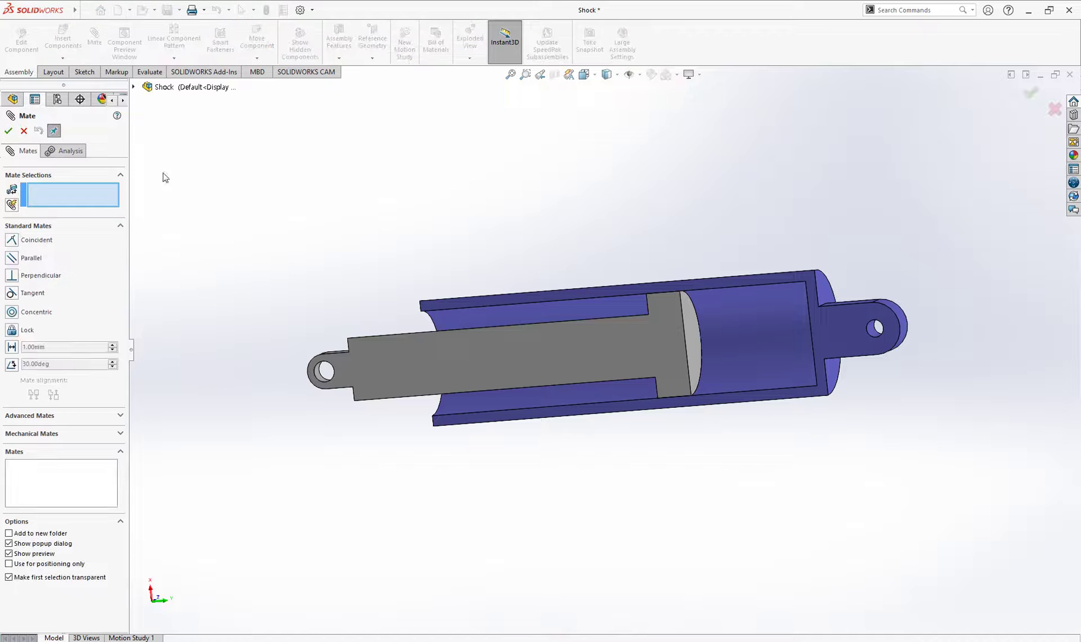
Create a 40mm Distance1 mate from Shock_Housing's inner end face to Piston's end face.
left_click(10, 348)
type("40")
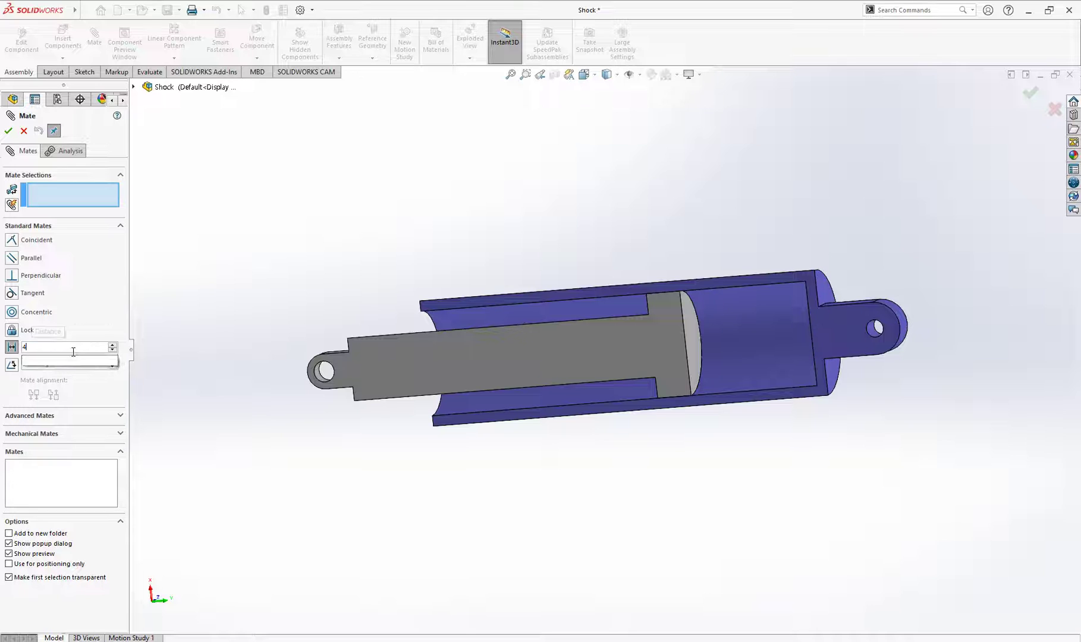
key("Return")
key("alt+Tab")
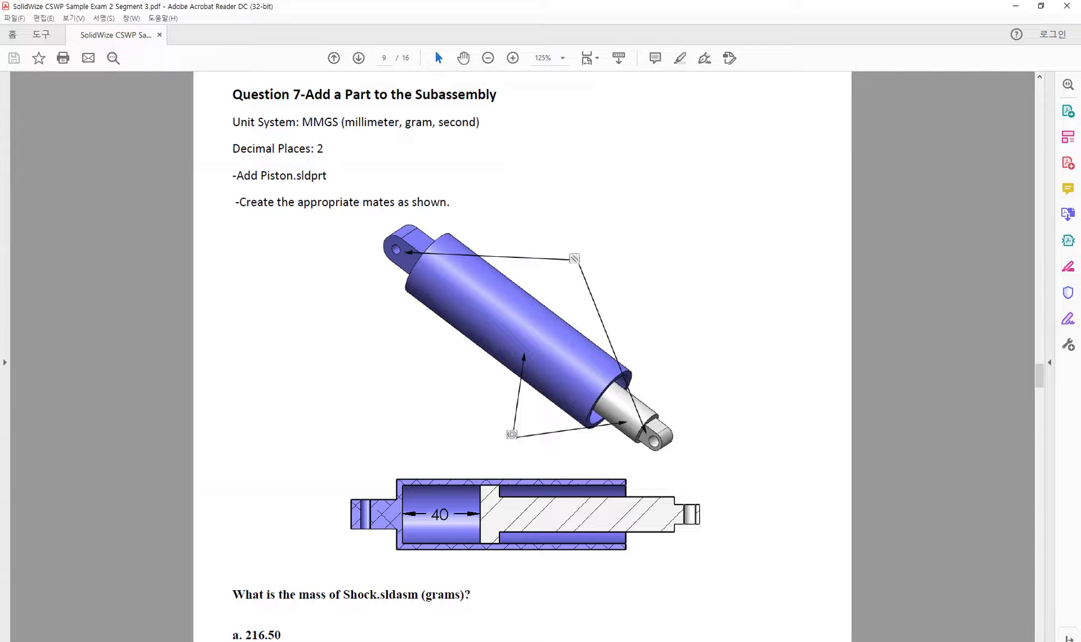
key("alt+Tab")
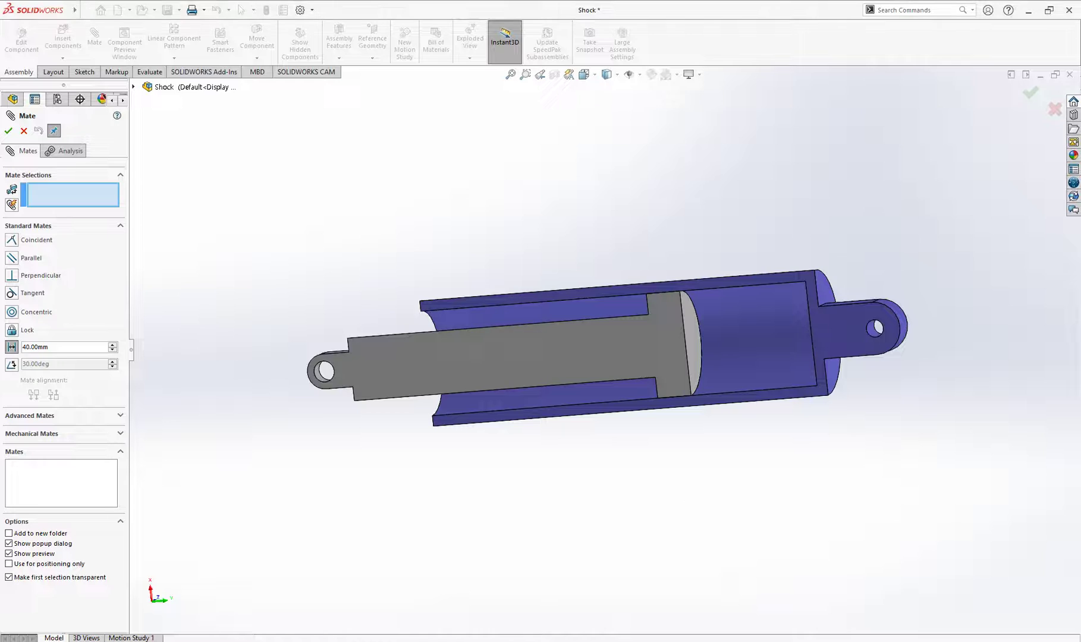
mouse_move(852, 502)
middle_mouse_down()
mouse_move(931, 496)
mouse_move(787, 529)
mouse_move(725, 375)
middle_mouse_up()
left_click(748, 337)
left_click(695, 333)
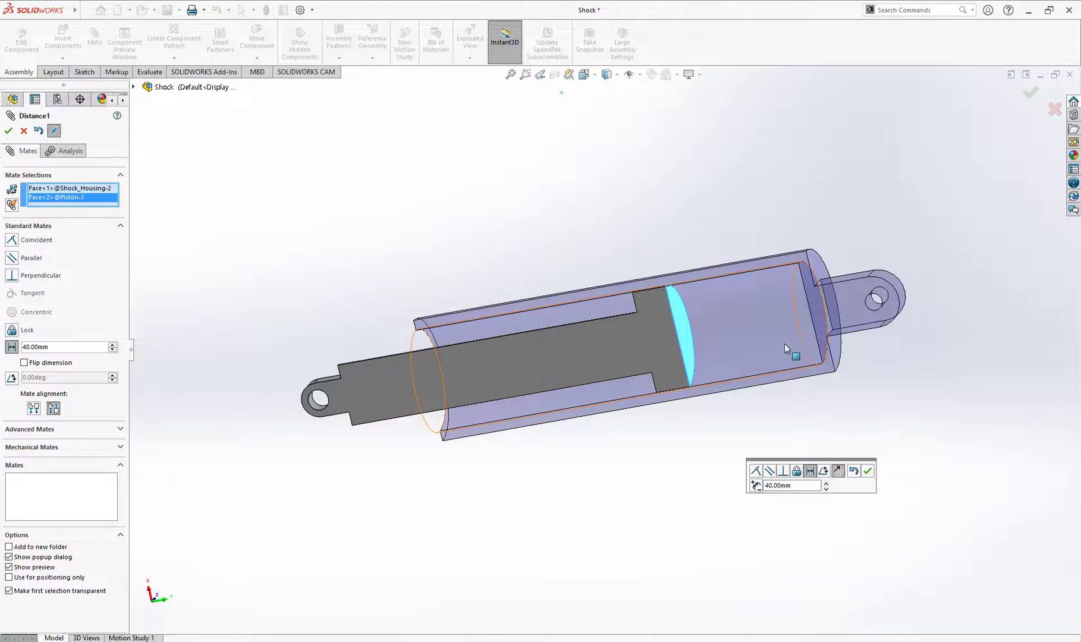
left_click(9, 130)
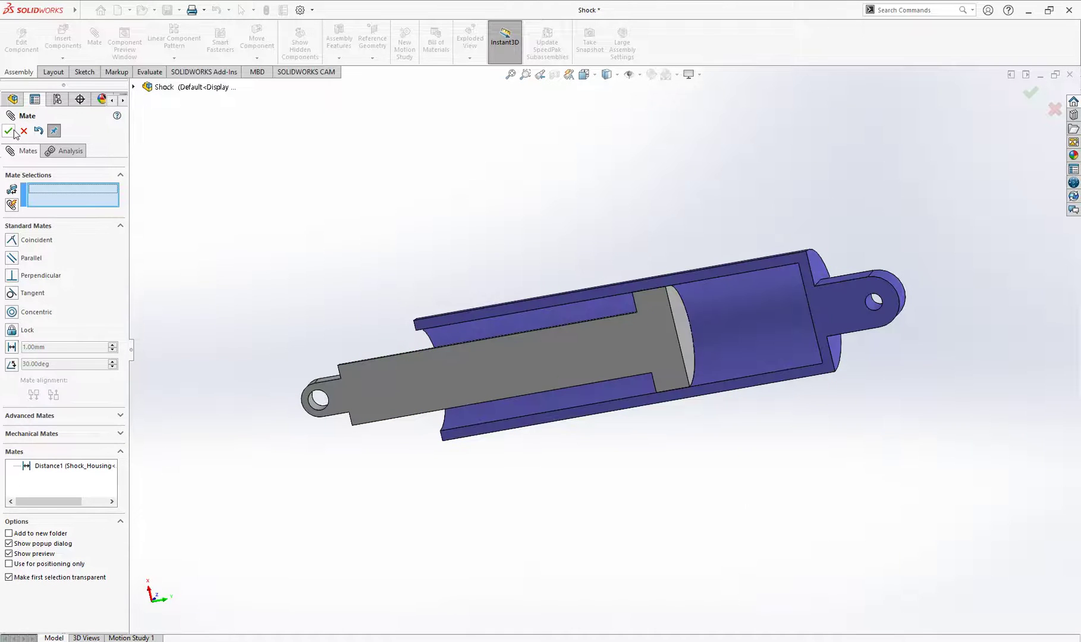
left_click(8, 130)
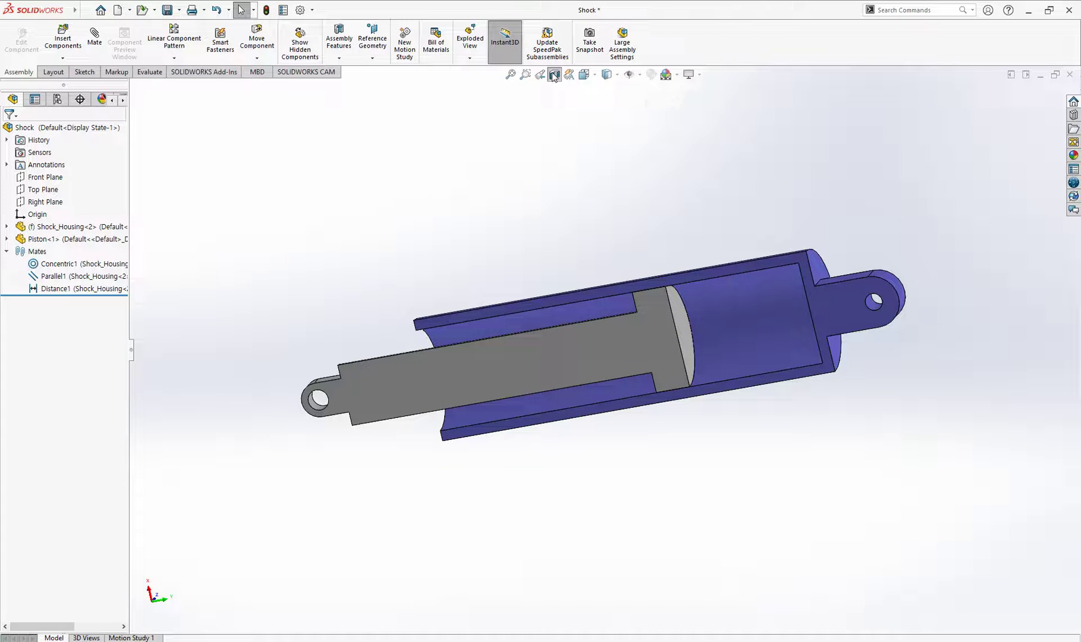
Turn off the section view and scroll the exam PDF to the mass question.
left_click(553, 75)
mouse_move(566, 213)
middle_mouse_down()
mouse_move(661, 205)
mouse_move(823, 224)
mouse_move(820, 238)
middle_mouse_up()
key("alt+Tab")
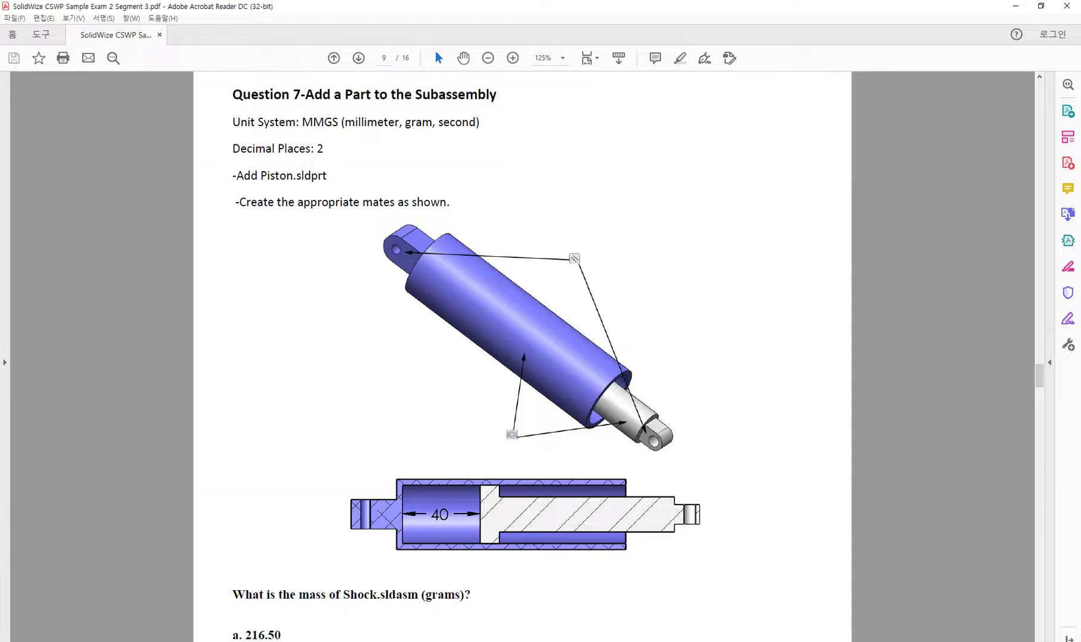
scroll(564, 467, "down", 3)
scroll(555, 470, "down", 4)
scroll(416, 416, "down", 2)
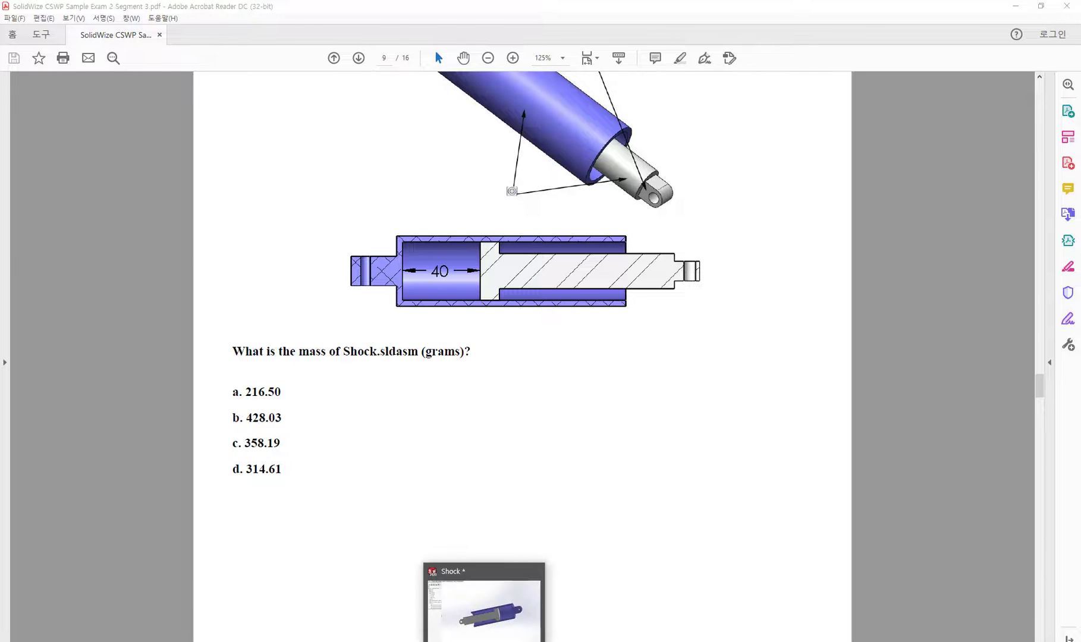
Measure the Shock assembly mass at 358.19 grams, matching answer option c.
left_click(484, 598)
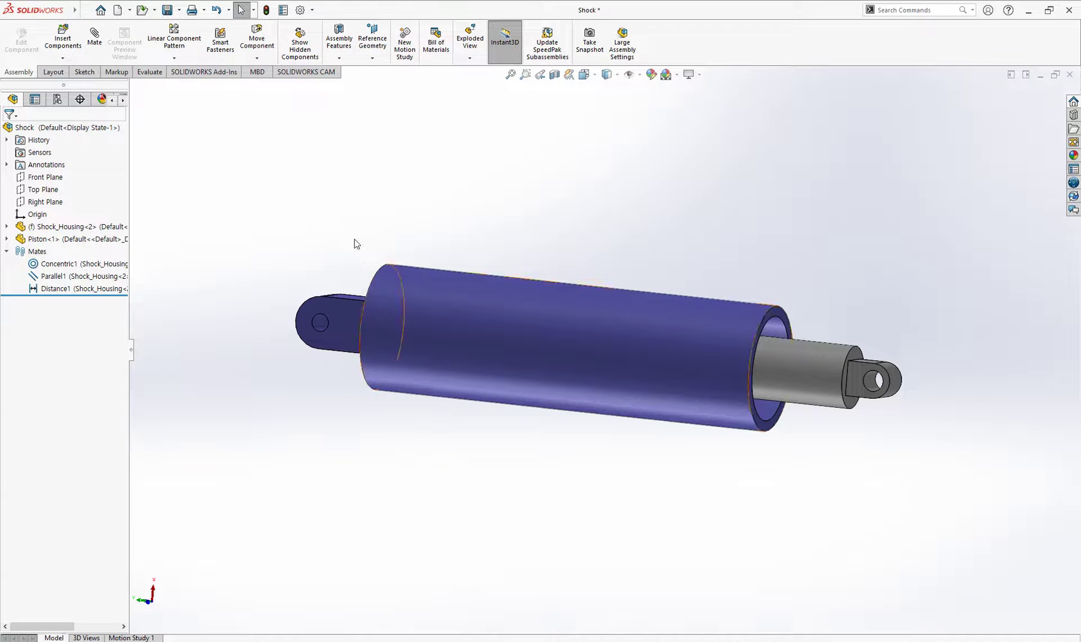
left_click(150, 72)
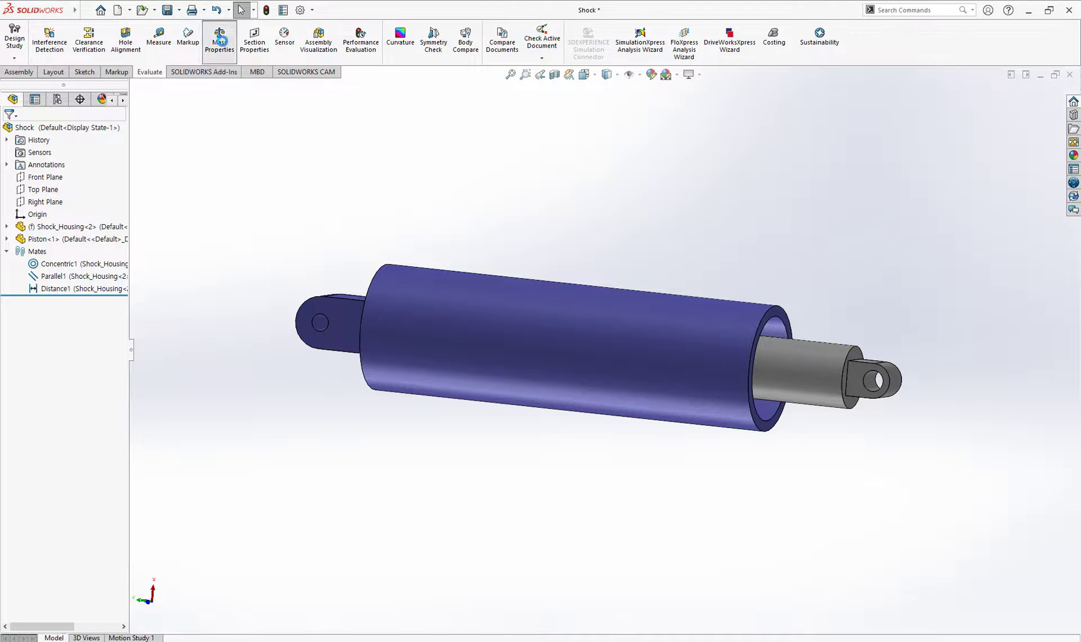
left_click(220, 39)
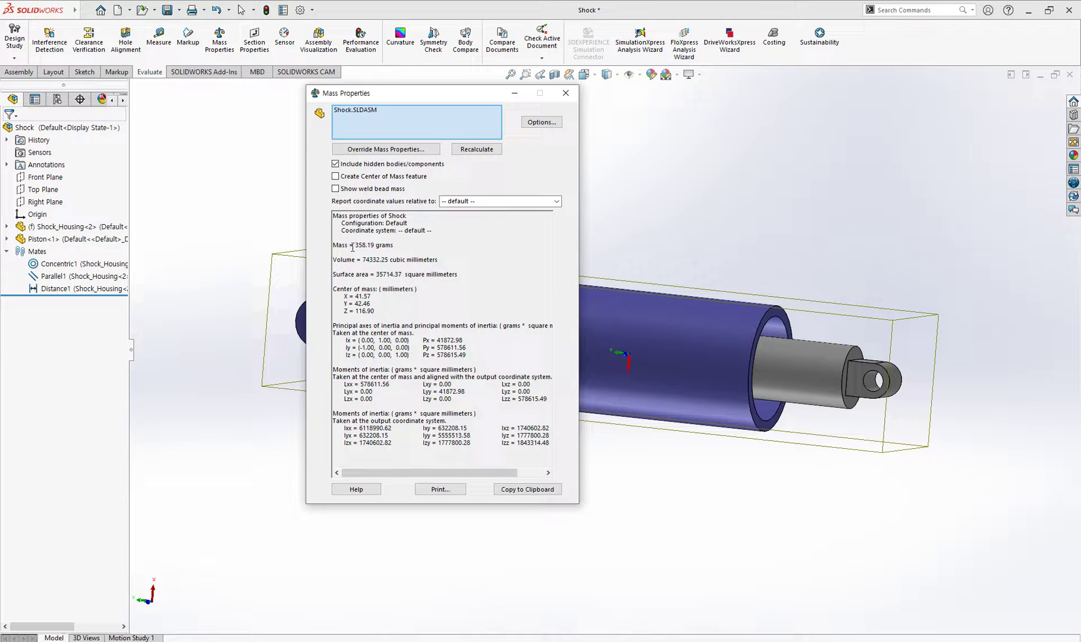
left_click_drag(353, 245, 381, 250)
key("alt+Tab")
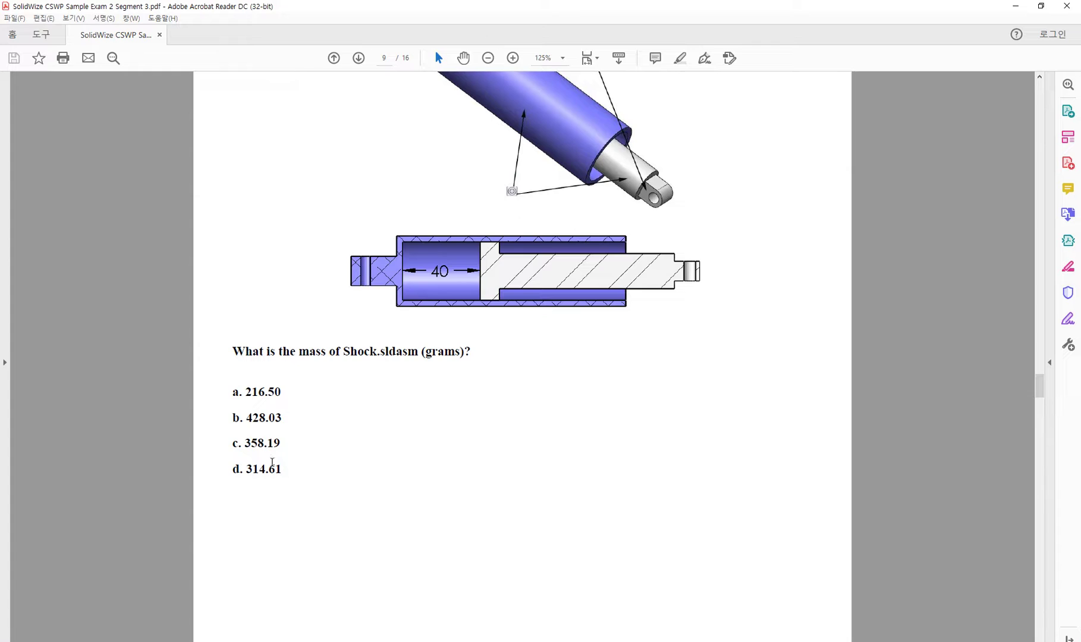
left_click_drag(246, 441, 311, 453)
left_click(306, 448)
left_click(331, 464)
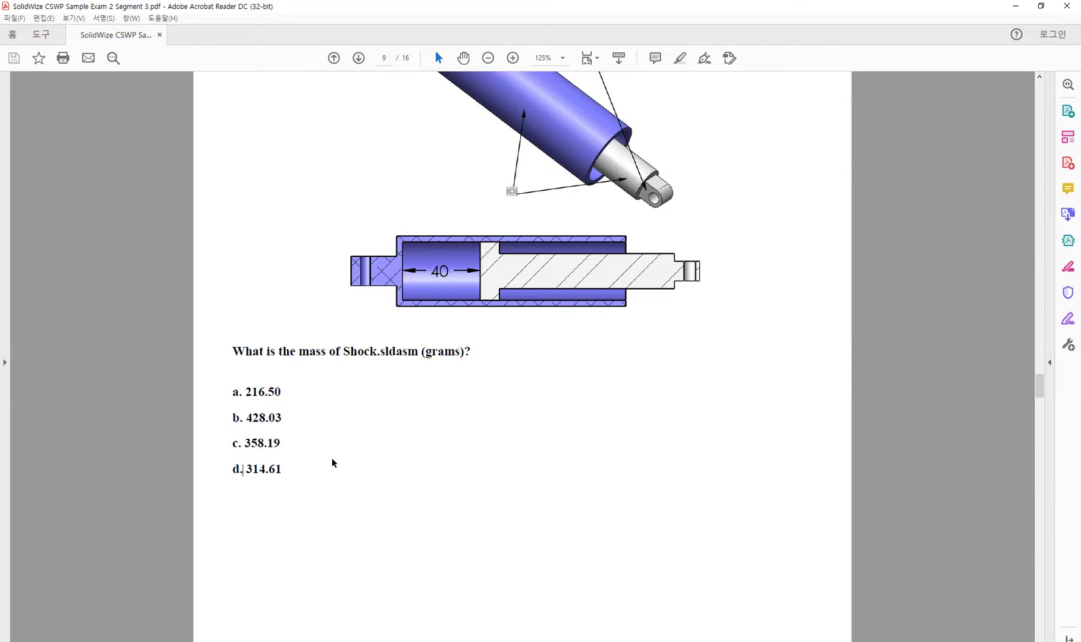